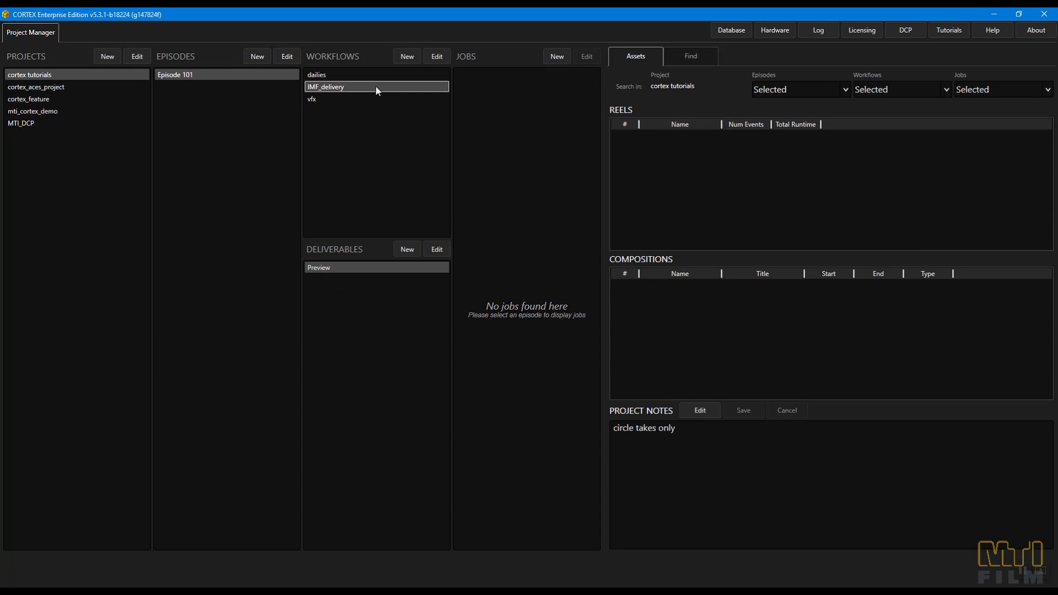
pyautogui.press('F1')
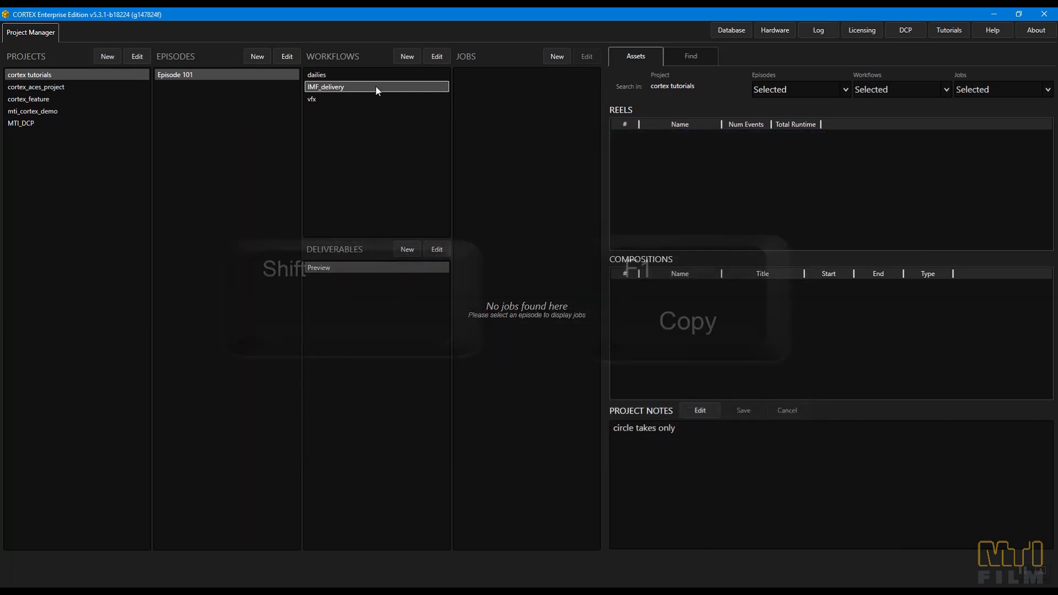
pyautogui.hotkey('shift', 'F1')
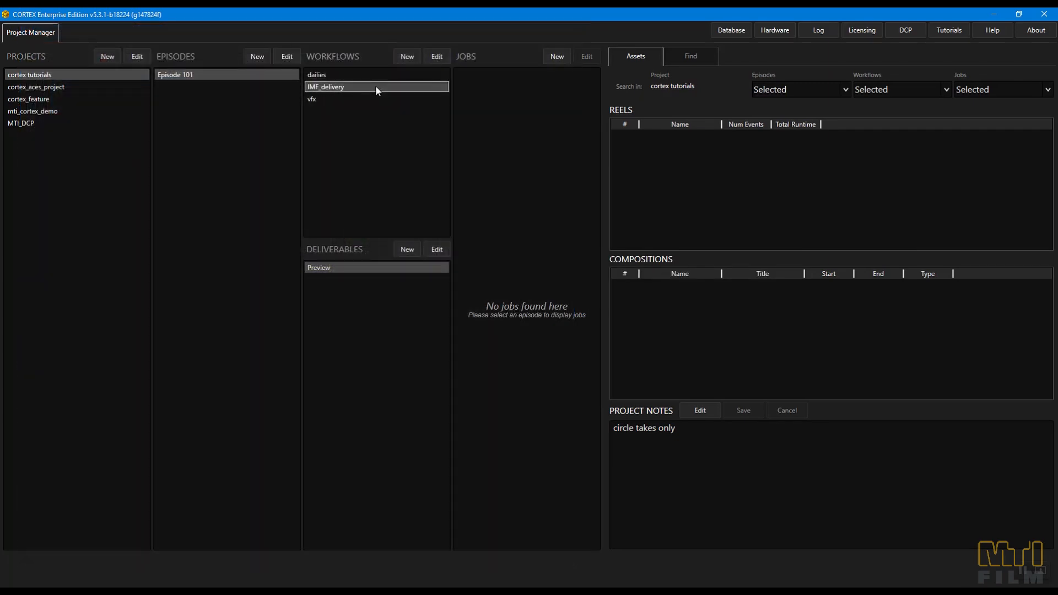
# - Start a new deliverable for the IMF_delivery workflow and set its deliverable type to IMF Netflix
pyautogui.click(408, 248)
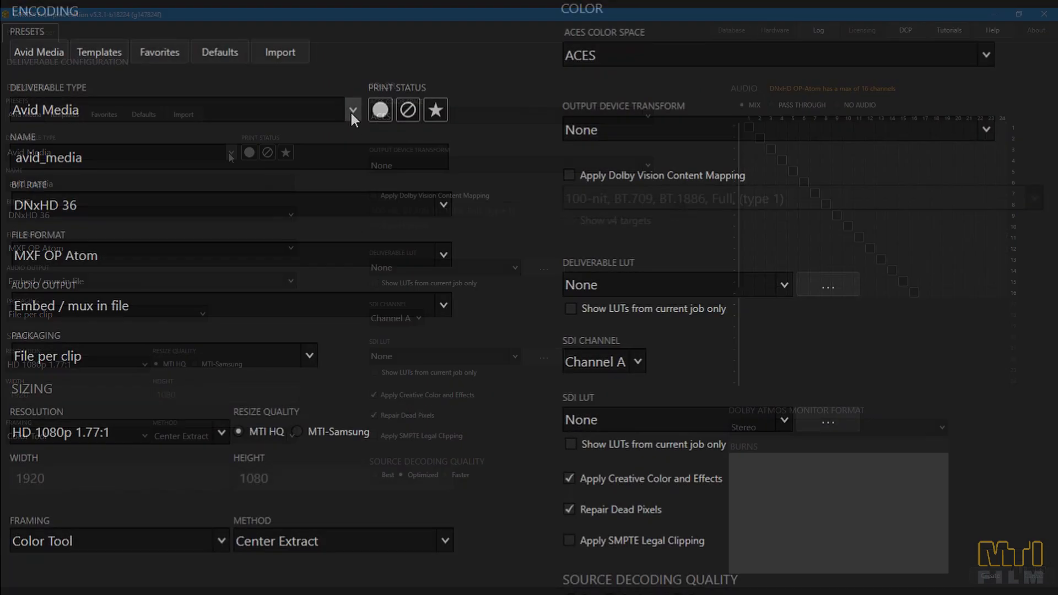
pyautogui.click(233, 151)
pyautogui.moveTo(234, 203); pyautogui.dragTo(232, 214)
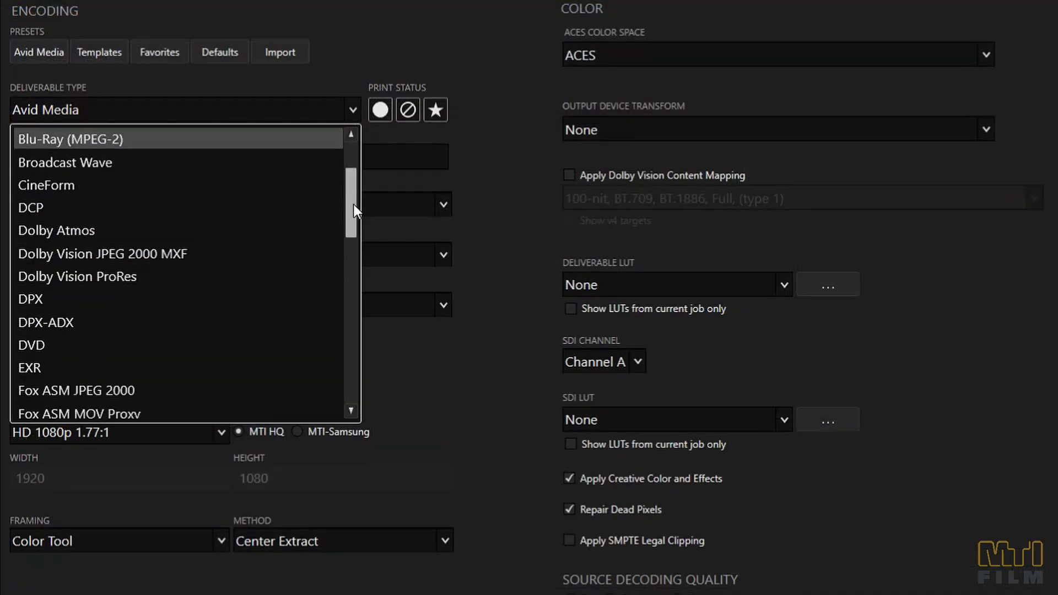
pyautogui.moveTo(354, 205); pyautogui.dragTo(358, 294)
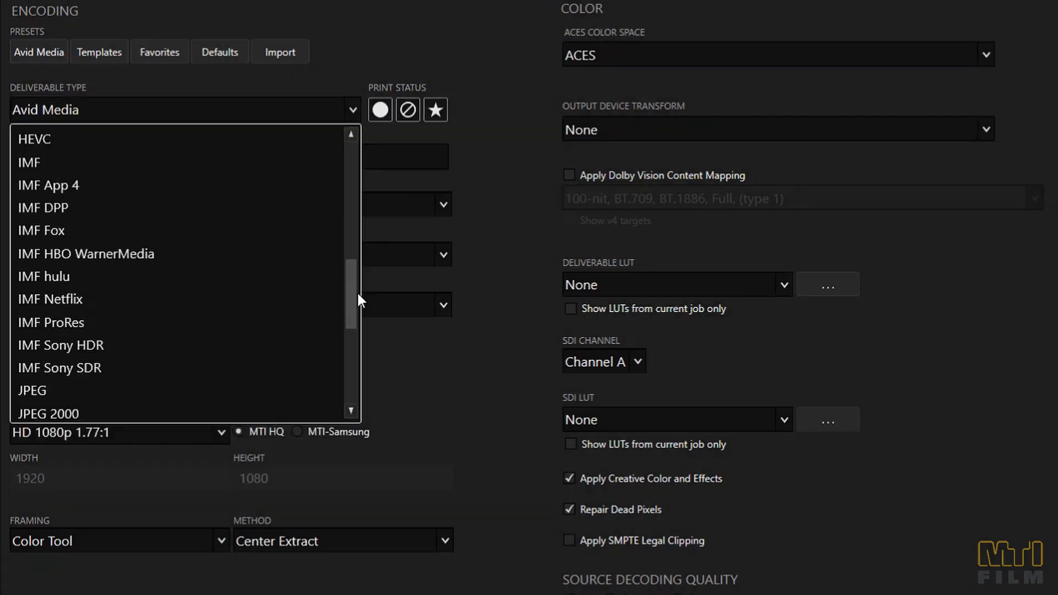
pyautogui.click(182, 296)
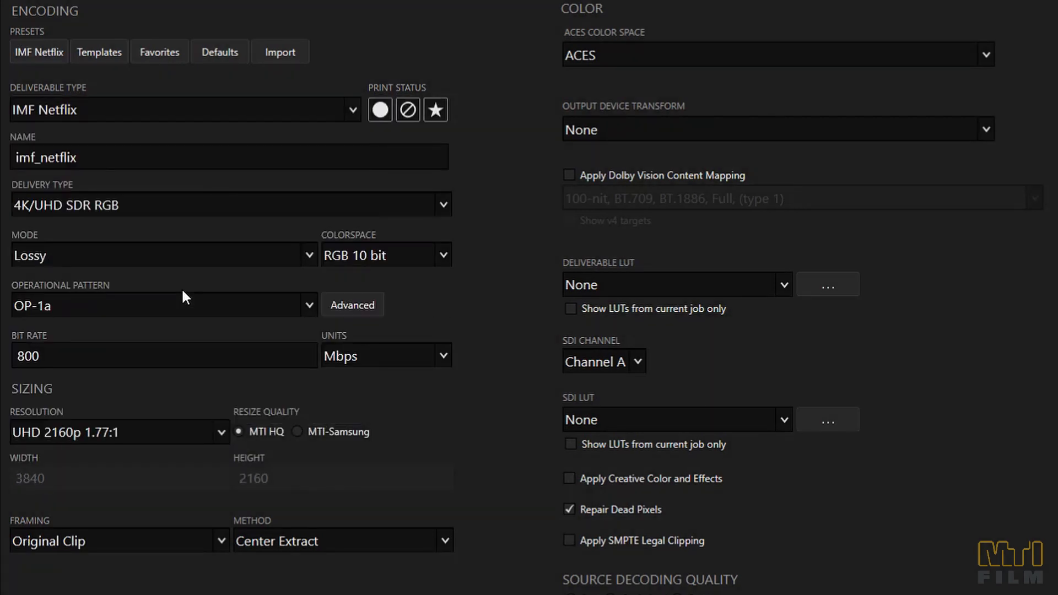
# - Examine the delivery type options for IMF Netflix and IMF Fox, including the File Per Edit setting for Fox
pyautogui.click(203, 210)
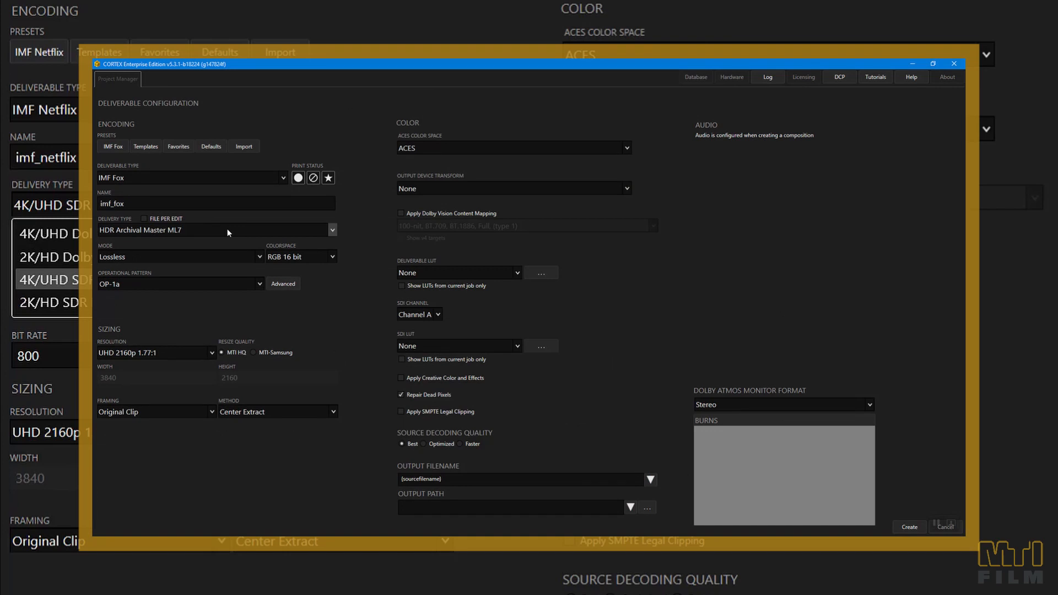
pyautogui.click(229, 233)
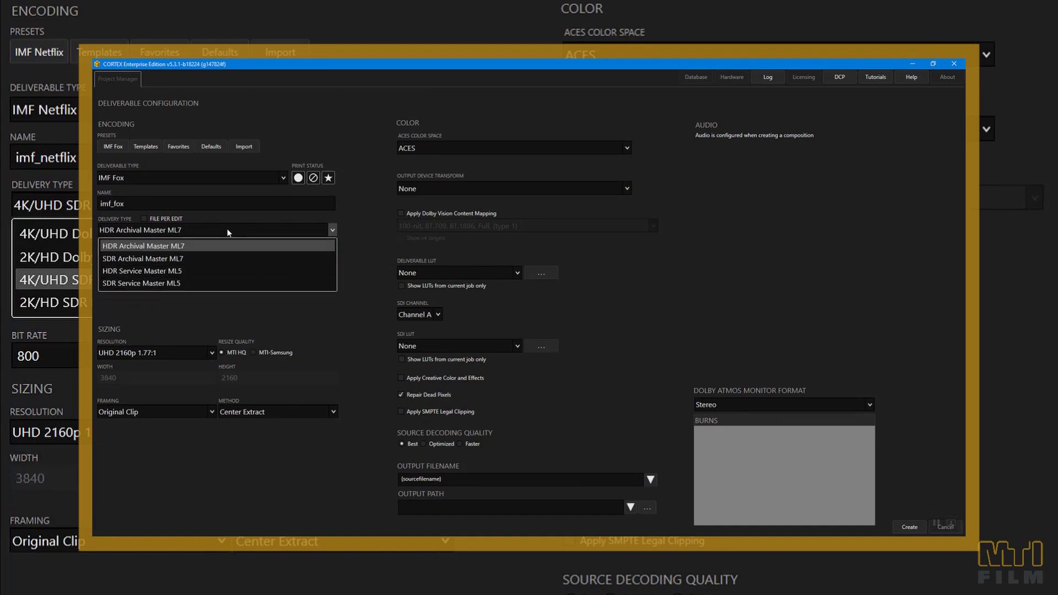
pyautogui.click(143, 217)
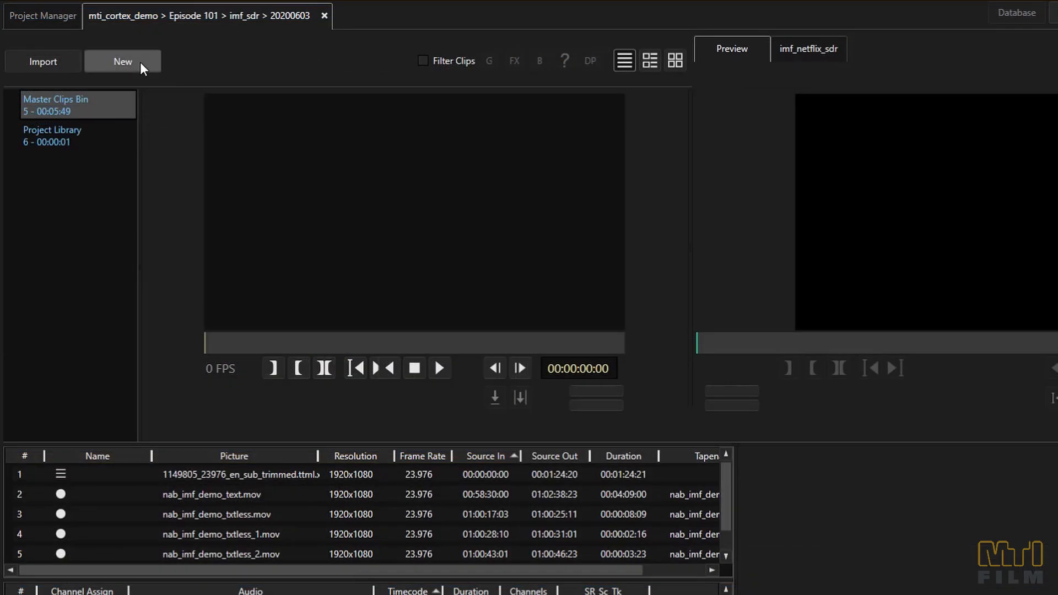
# - Start a new IMF composition in the 20200603 job and name it tutorial_imf
pyautogui.click(101, 65)
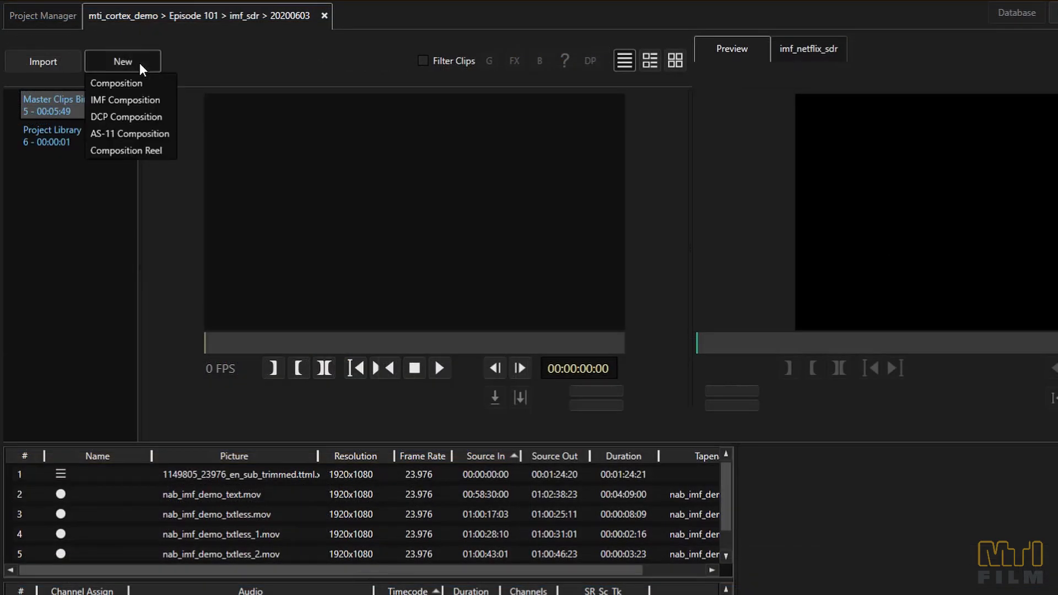
pyautogui.click(137, 98)
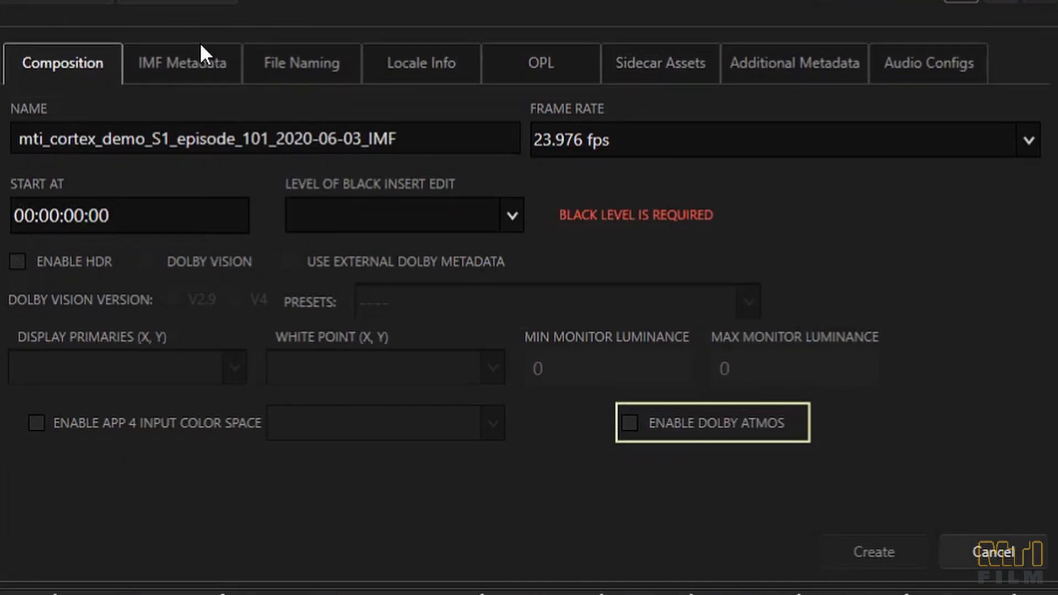
pyautogui.tripleClick(229, 137)
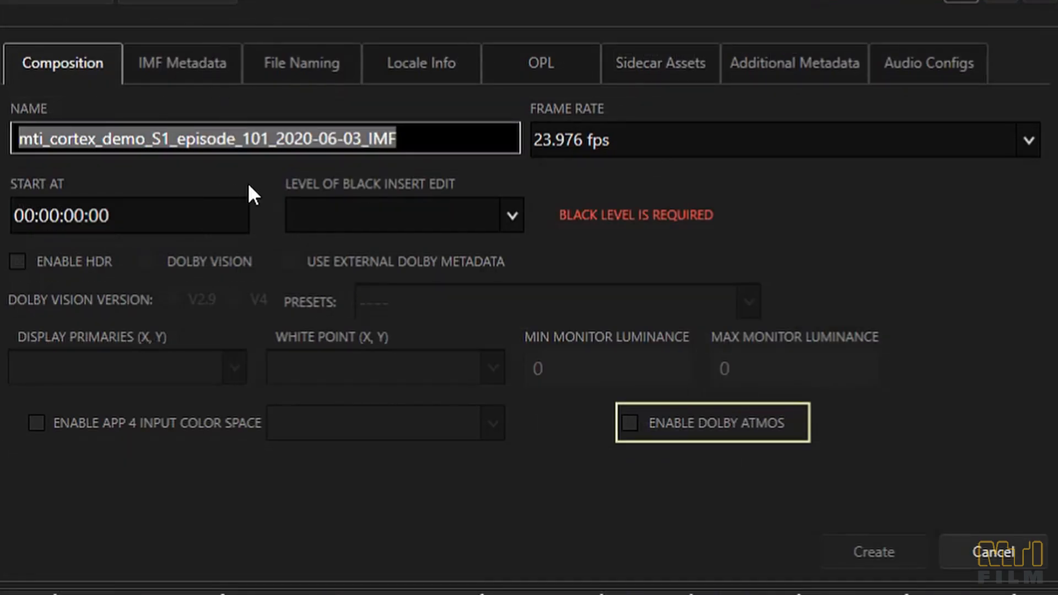
pyautogui.write('tutorial_imf')
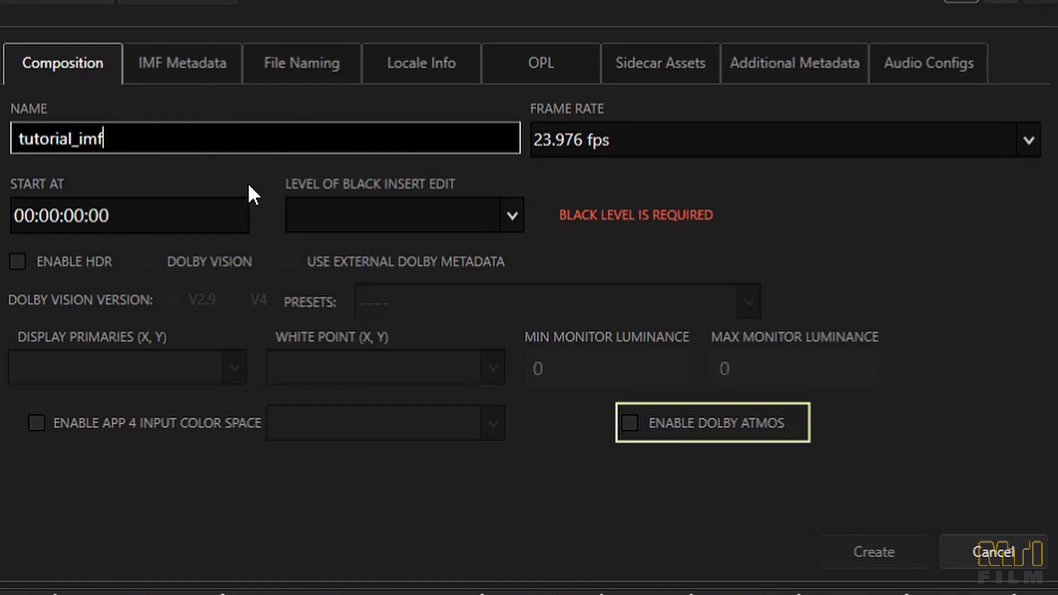
# - Set the composition's frame rate to 23.976 fps and its level of black insert edit to Full - 0
pyautogui.click(738, 154)
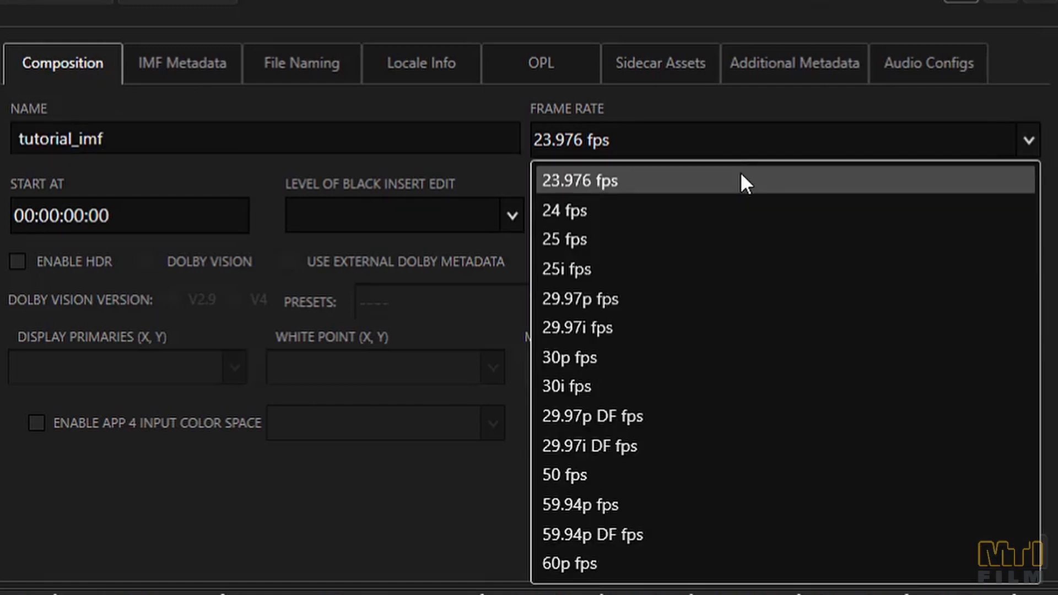
pyautogui.click(740, 173)
pyautogui.click(442, 225)
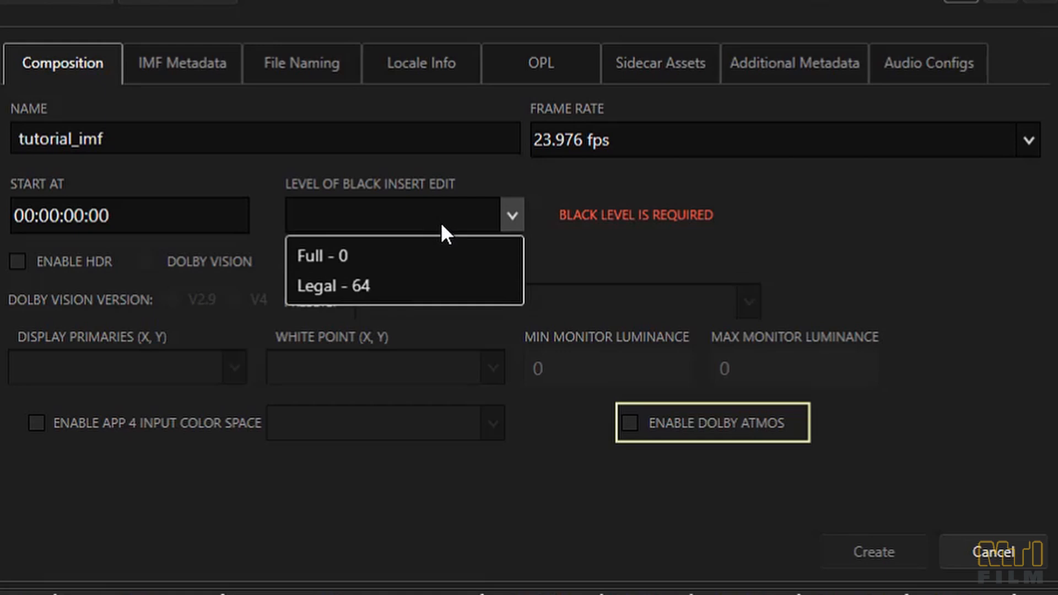
pyautogui.click(427, 248)
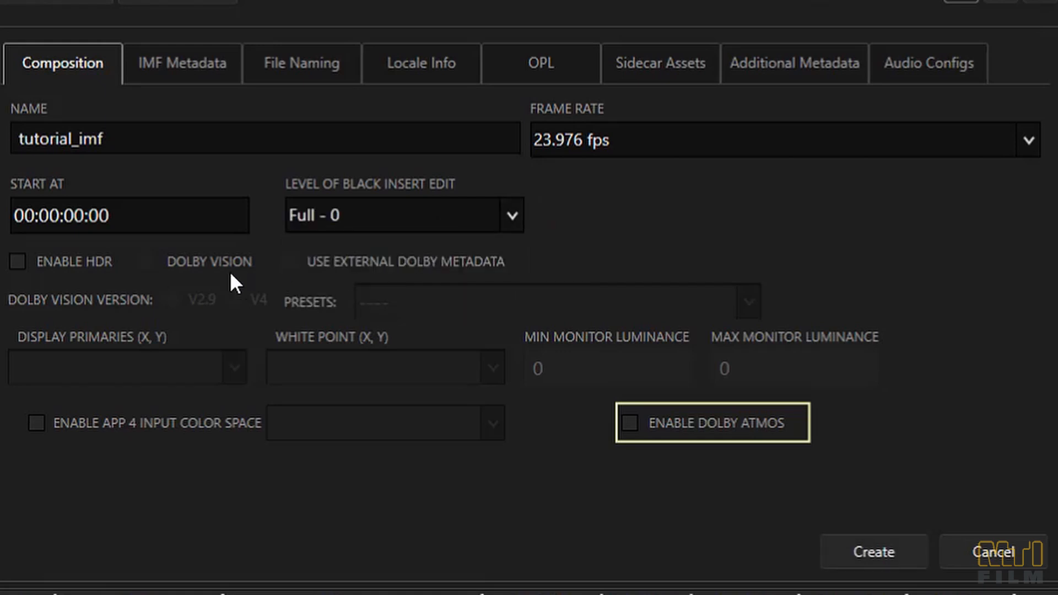
# - Toggle HDR, Dolby Vision and Dolby Atmos on and back off in the composition settings
pyautogui.click(25, 263)
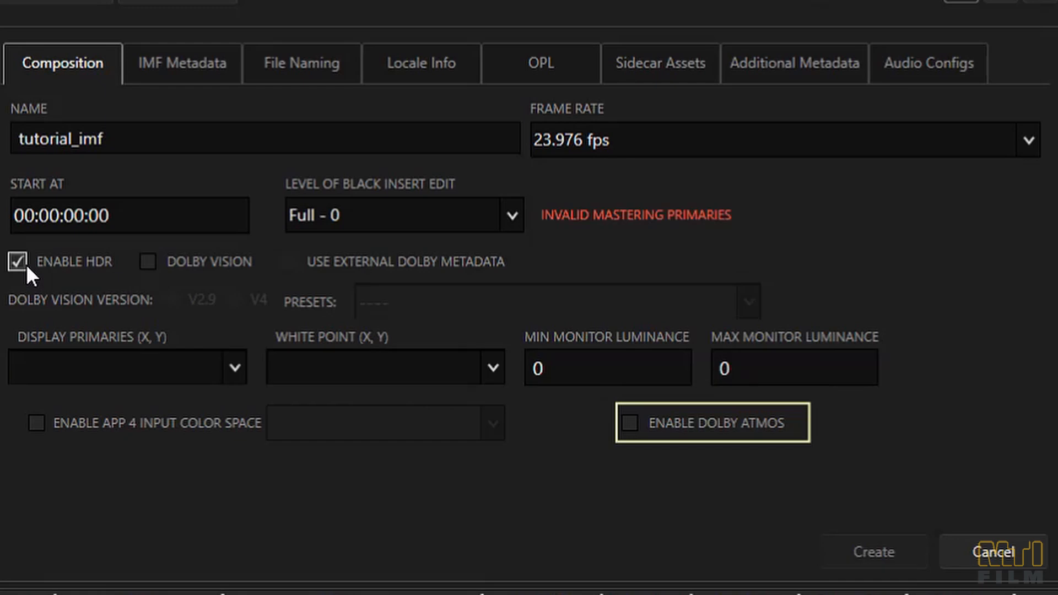
pyautogui.click(154, 257)
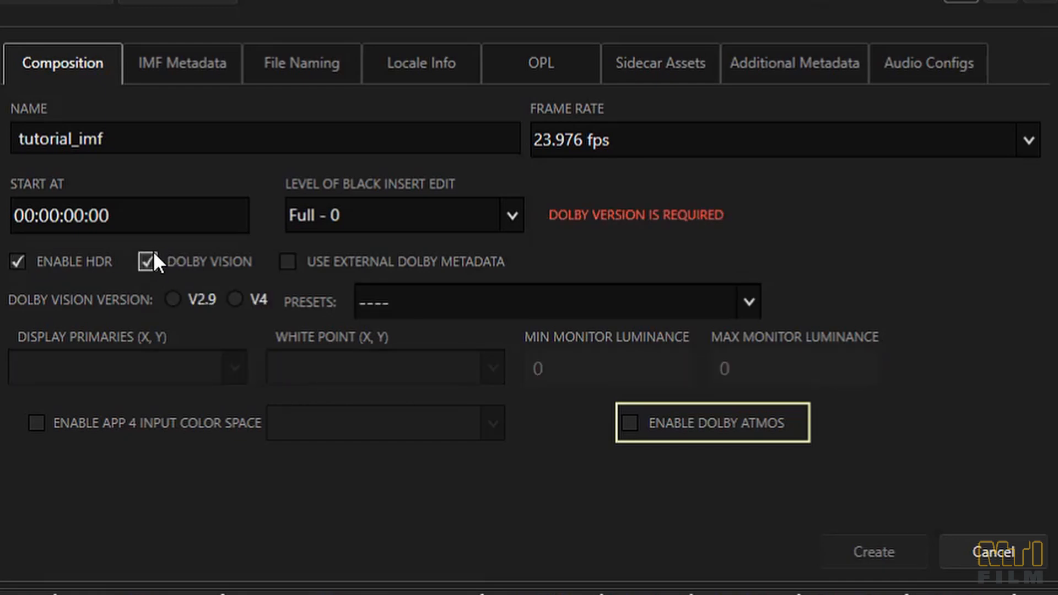
pyautogui.click(632, 422)
pyautogui.click(632, 422)
pyautogui.click(149, 262)
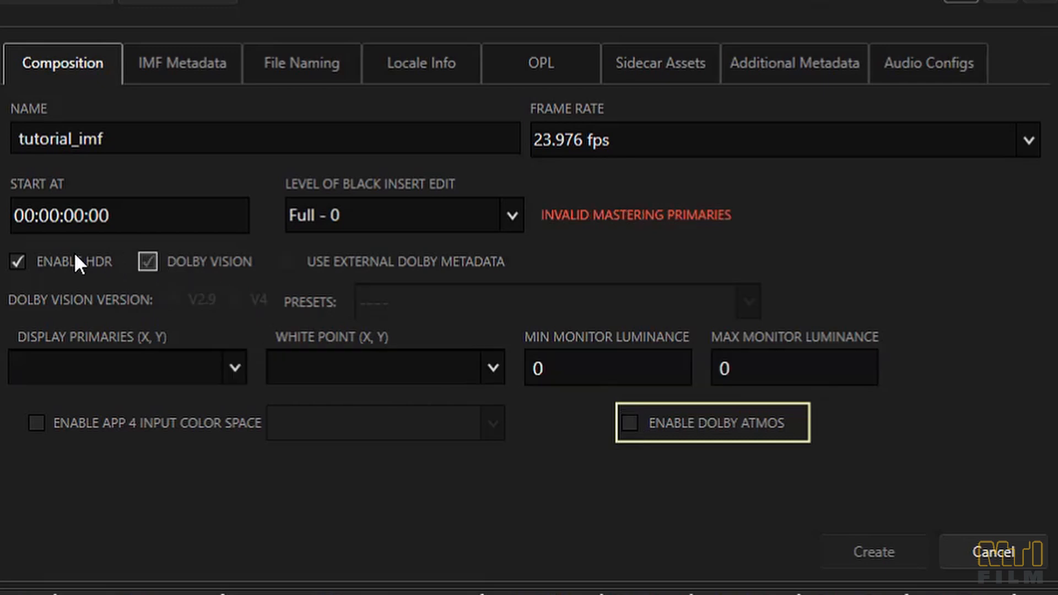
pyautogui.click(20, 260)
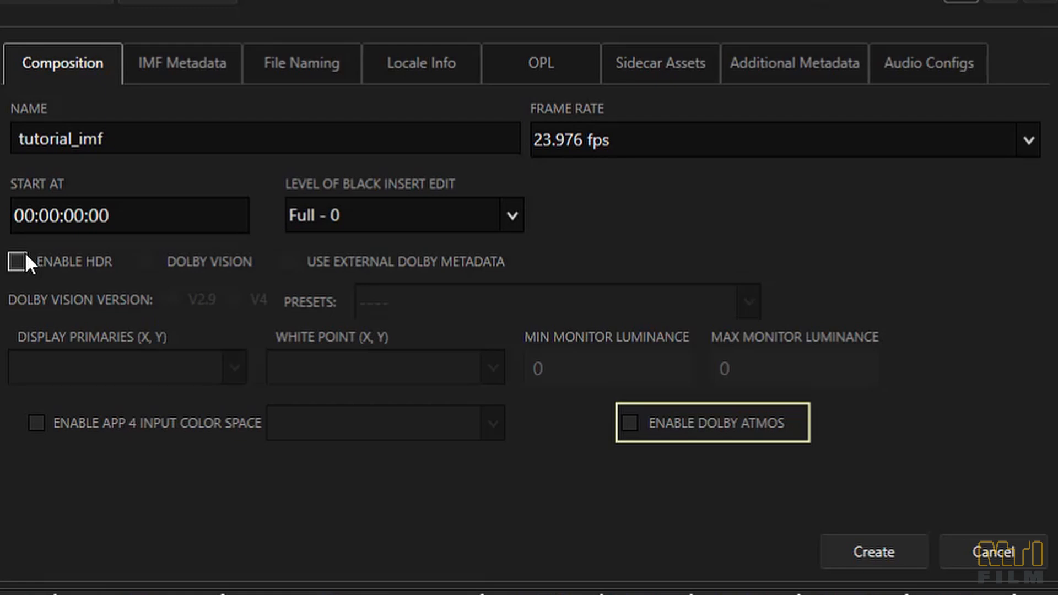
# - Examine the composition's IMF metadata, CPL naming tokens, locale, OPL and sidecar asset settings
pyautogui.click(182, 63)
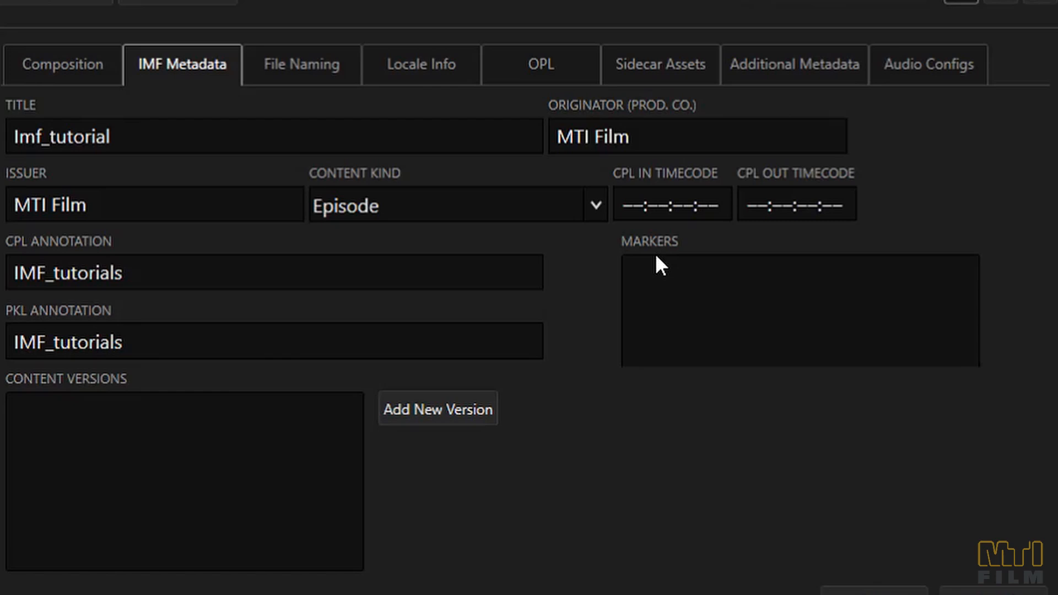
pyautogui.click(281, 65)
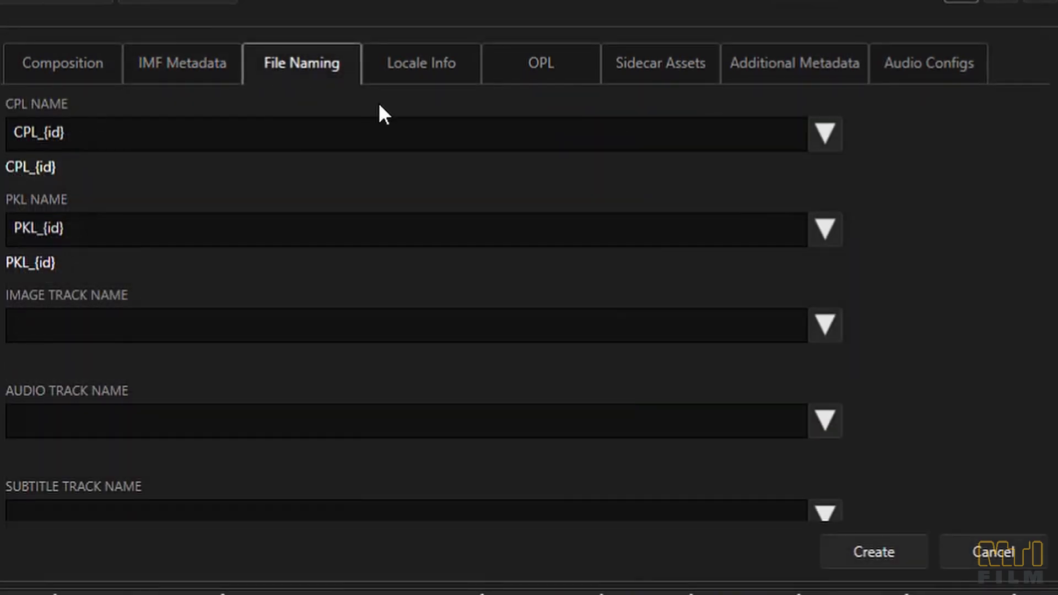
pyautogui.click(822, 145)
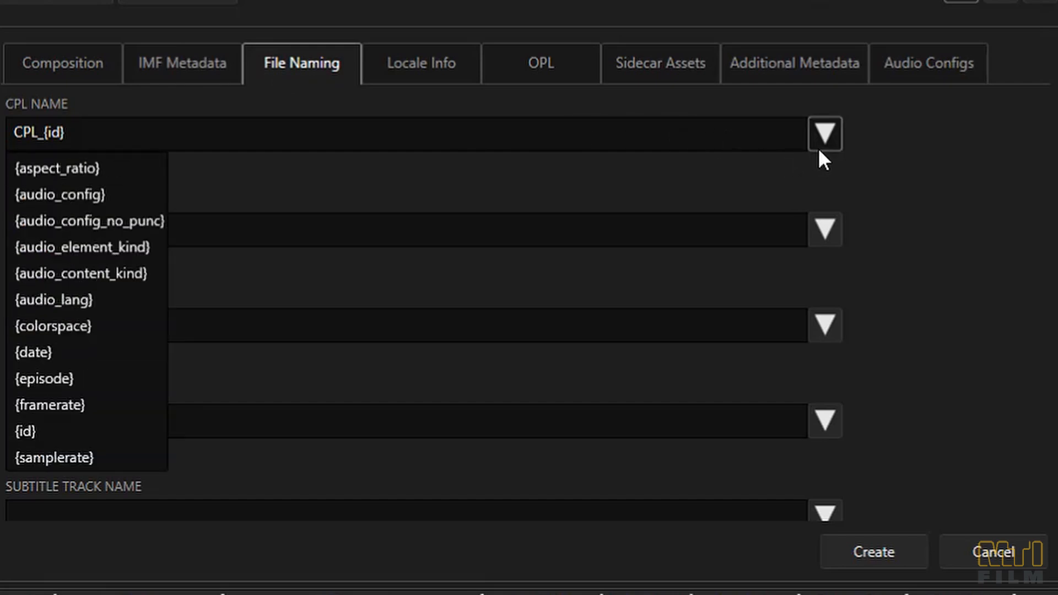
pyautogui.click(819, 150)
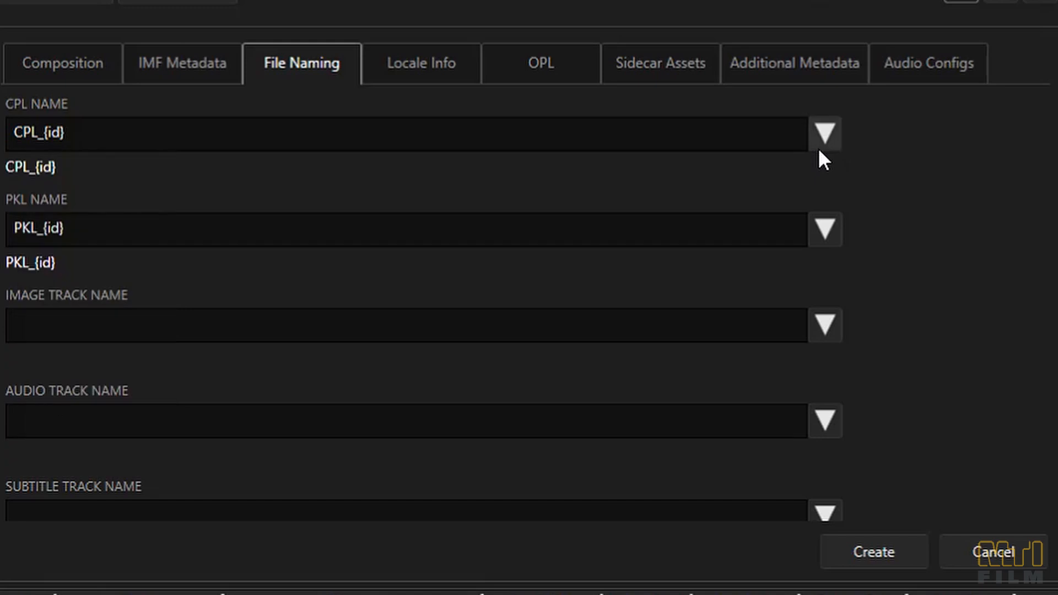
pyautogui.click(408, 84)
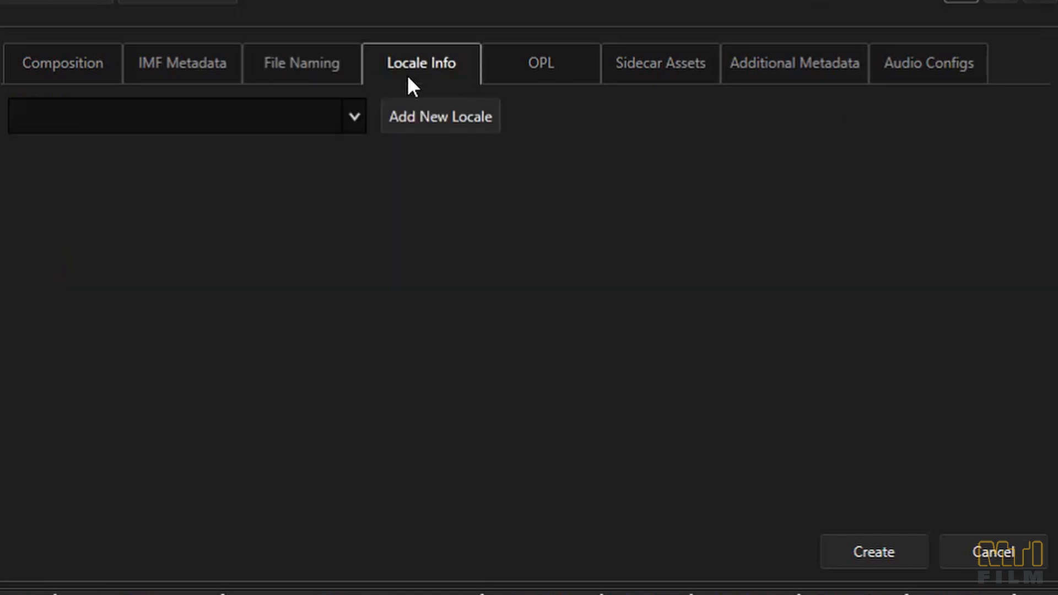
pyautogui.click(535, 73)
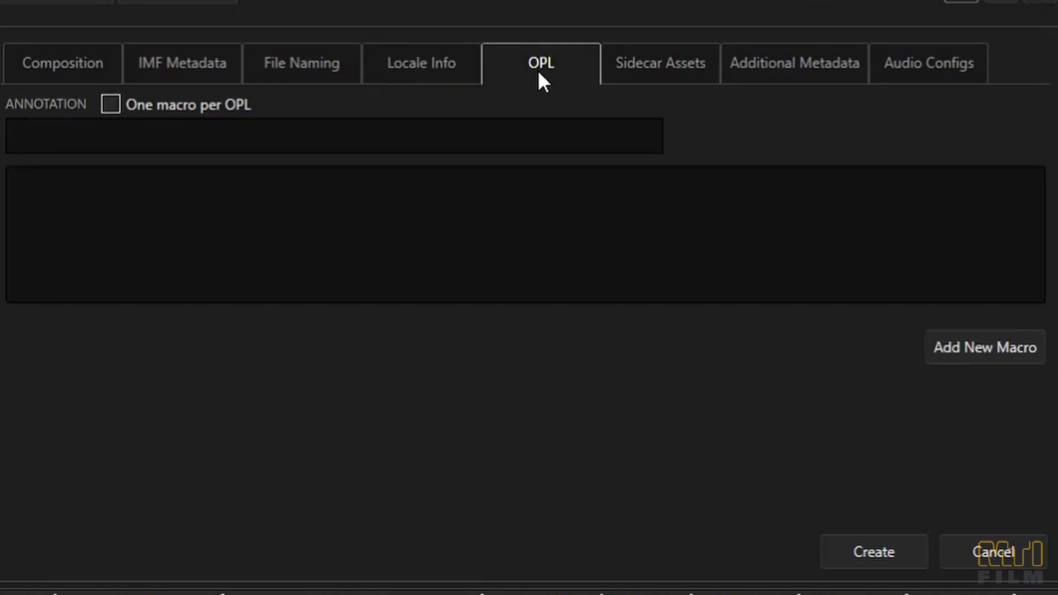
pyautogui.click(650, 66)
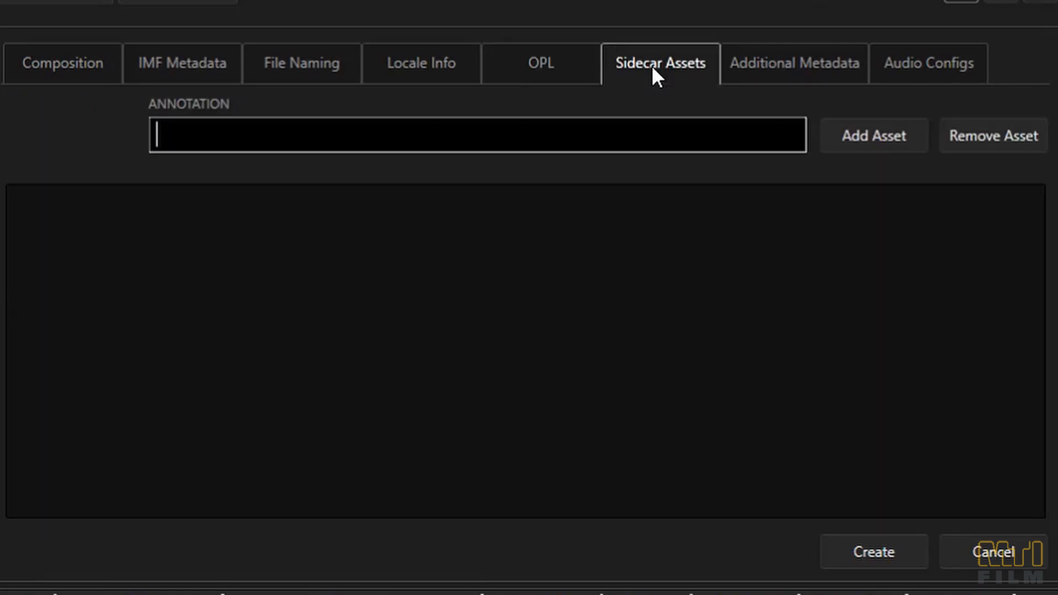
# - Set the additional metadata type to Sony, check the audio configurations and create the IMF composition
pyautogui.click(765, 61)
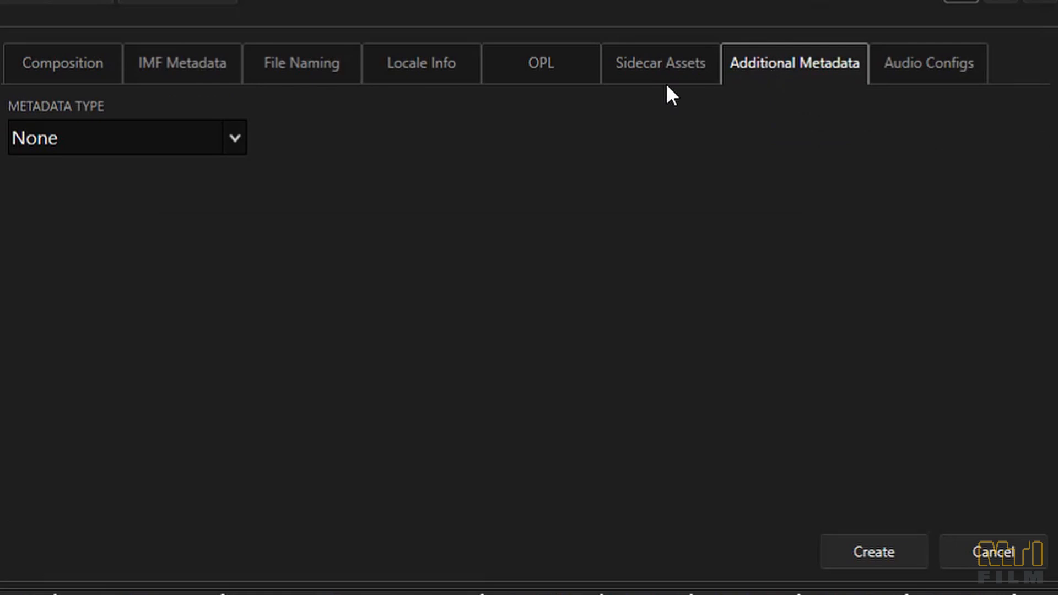
pyautogui.click(237, 145)
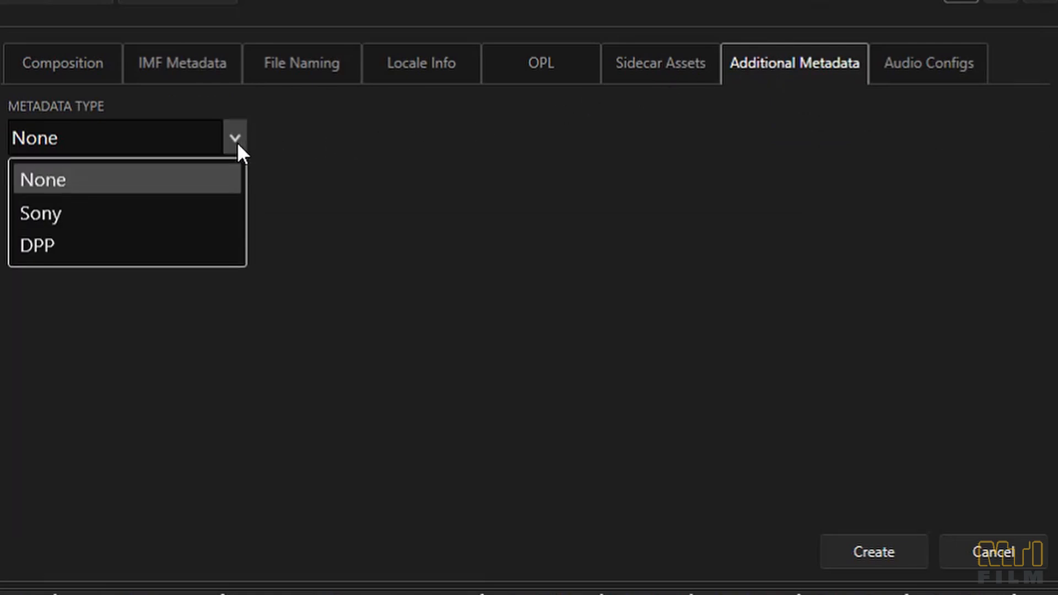
pyautogui.click(177, 217)
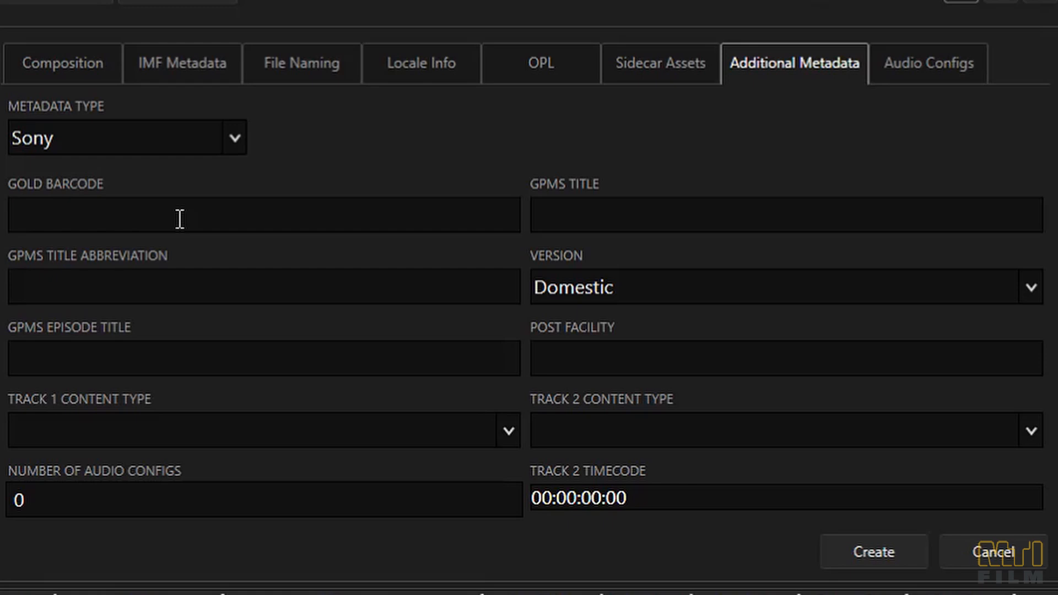
pyautogui.click(919, 83)
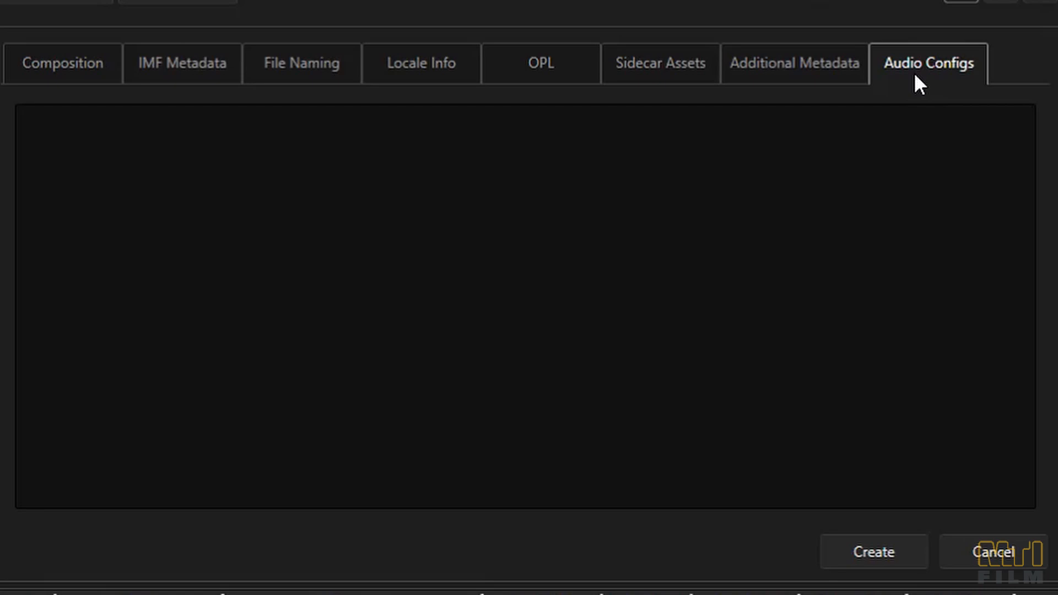
pyautogui.click(894, 557)
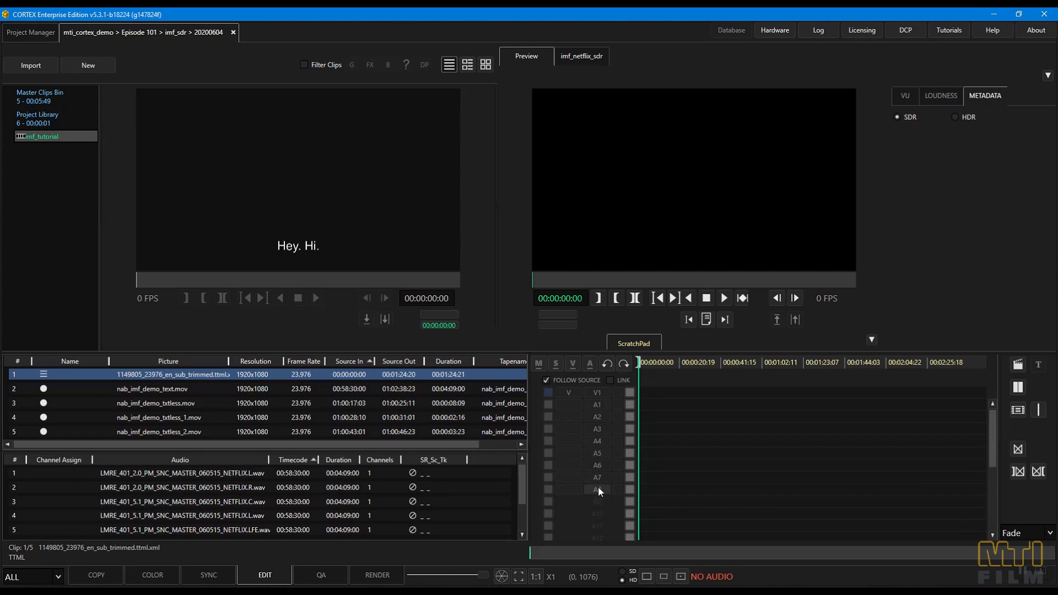
# - Set a 10:00 mark duration on the ScratchPad timeline and activate all its video and audio tracks
pyautogui.write('d1000')
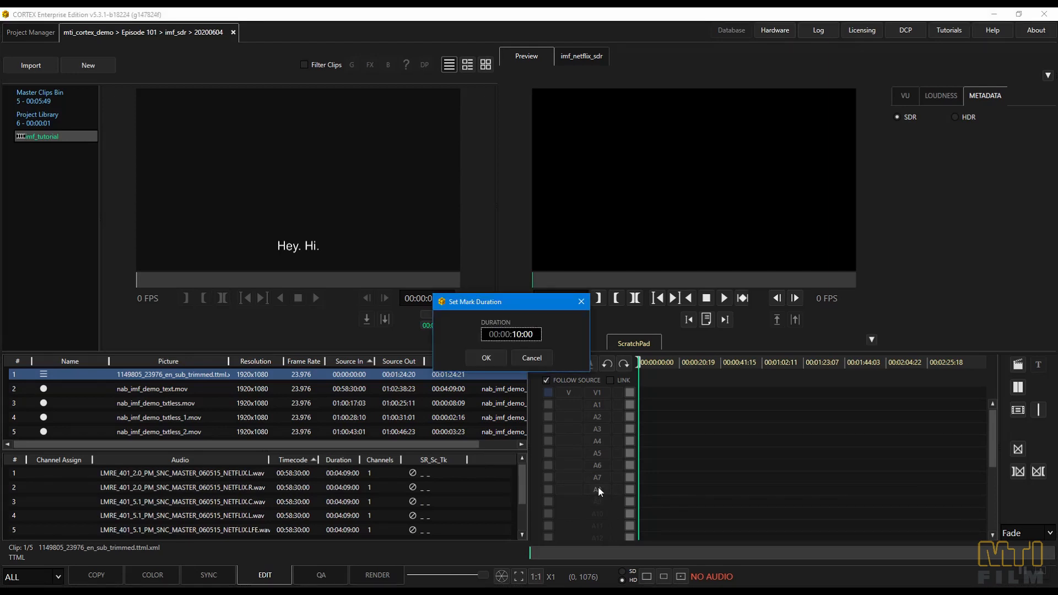
pyautogui.press('Return')
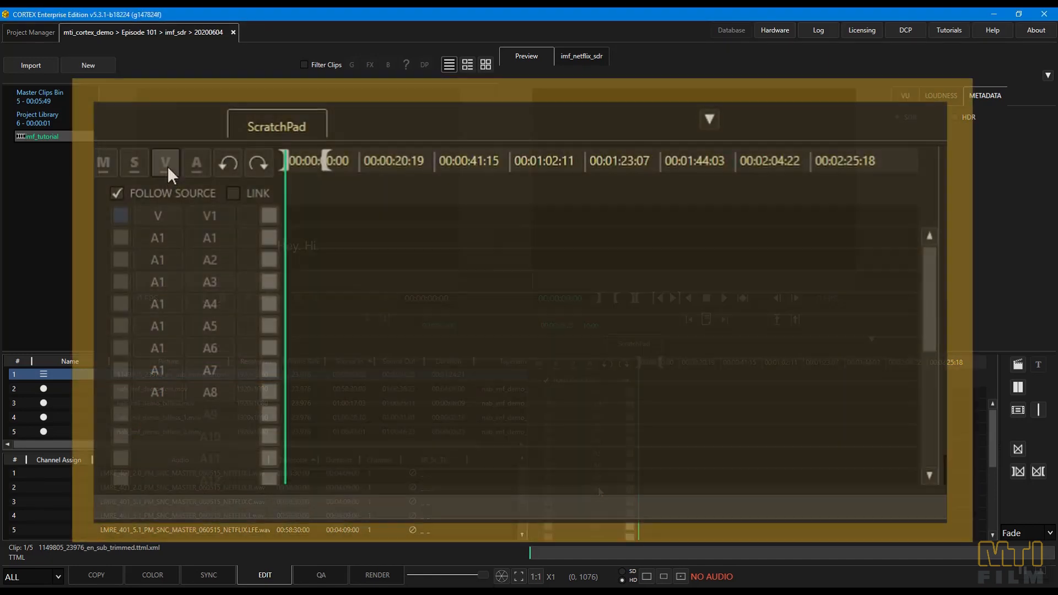
pyautogui.click(165, 164)
pyautogui.click(198, 163)
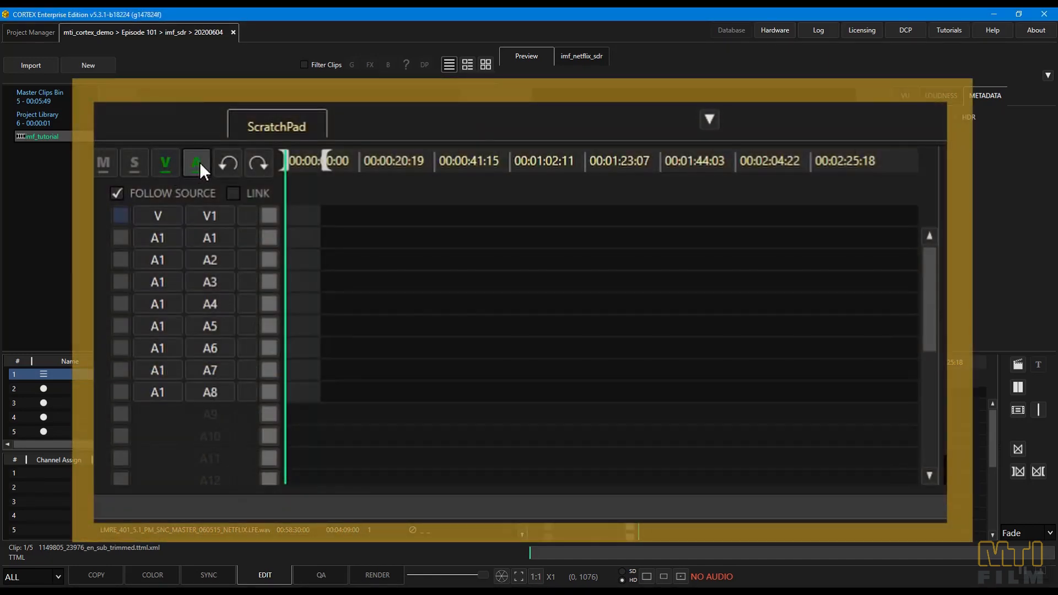
# - Place nab_imf_demo_text.mov on video track V1 after the 10-second black, with its source in point set at 01:00:00:00
pyautogui.click(199, 163)
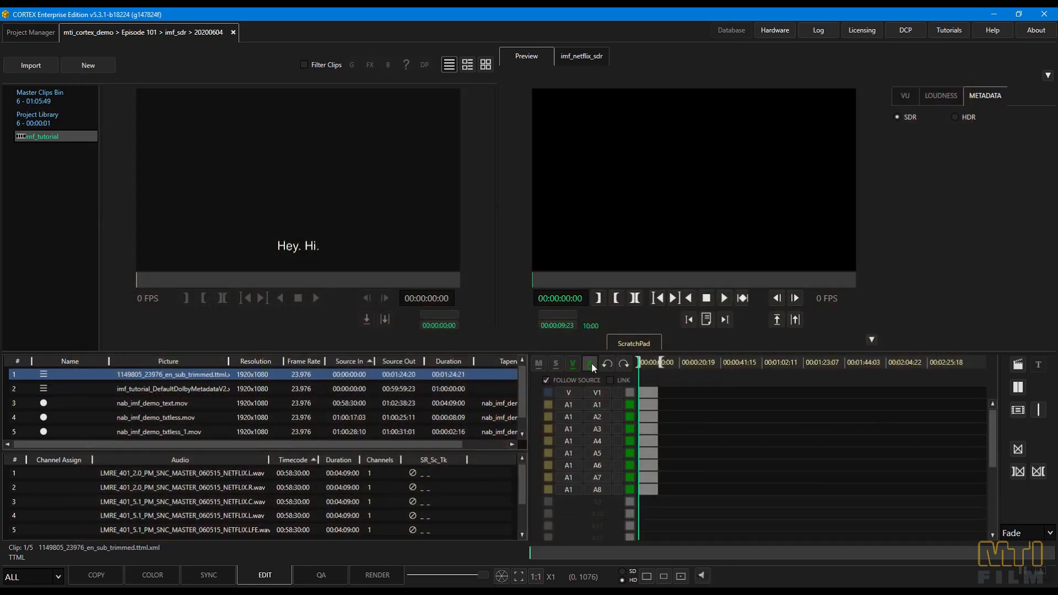
pyautogui.click(591, 362)
pyautogui.click(204, 408)
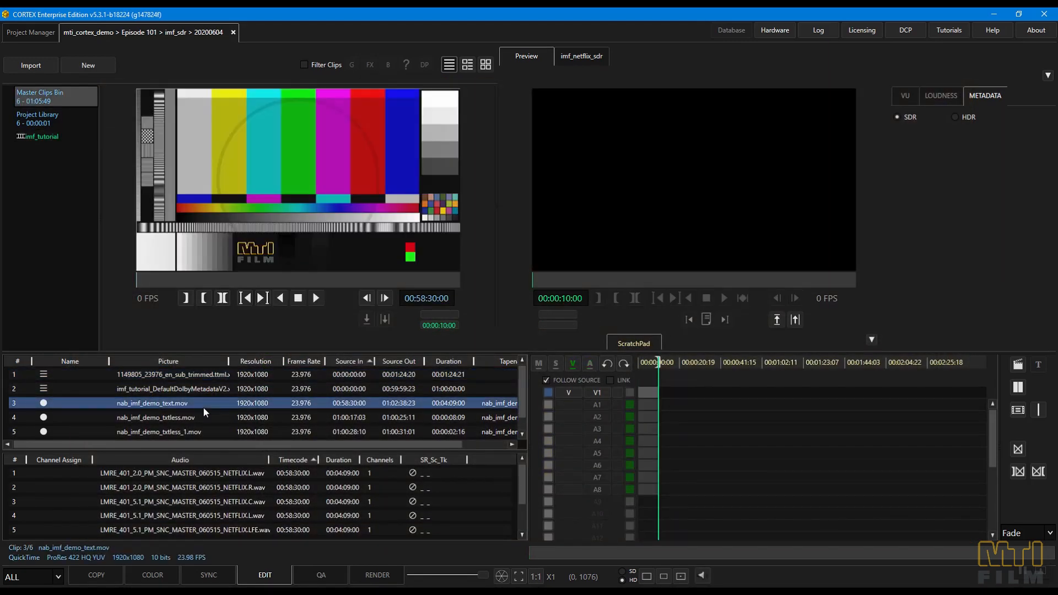
pyautogui.write('01000000')
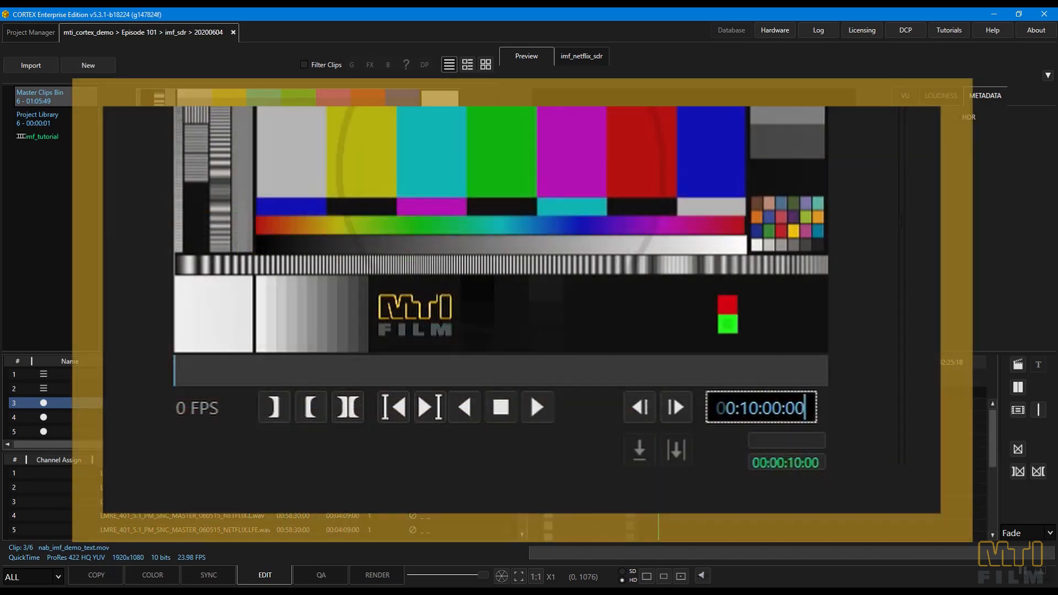
pyautogui.press('Return')
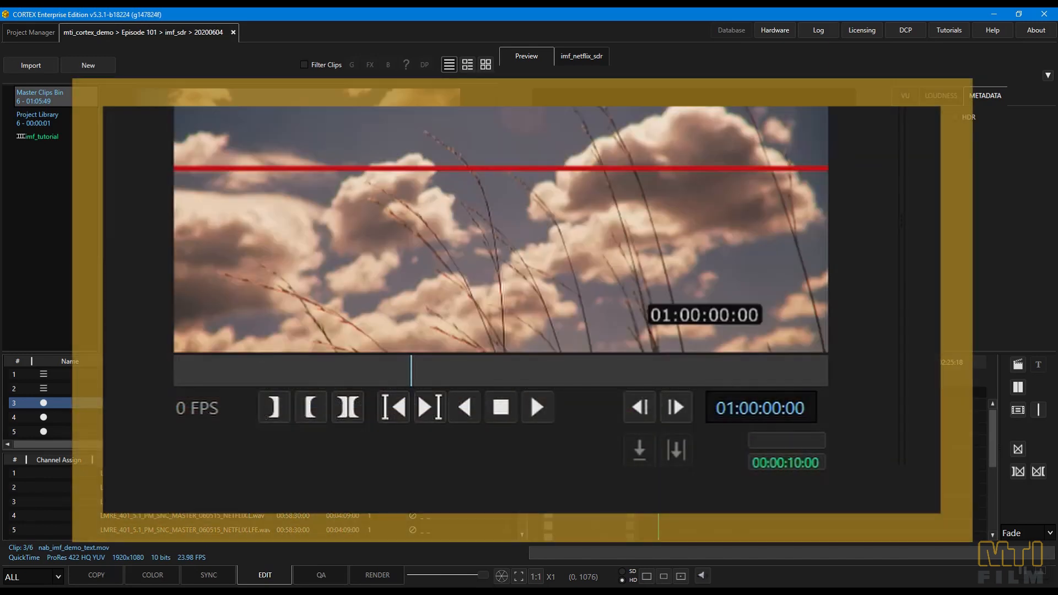
pyautogui.press('i')
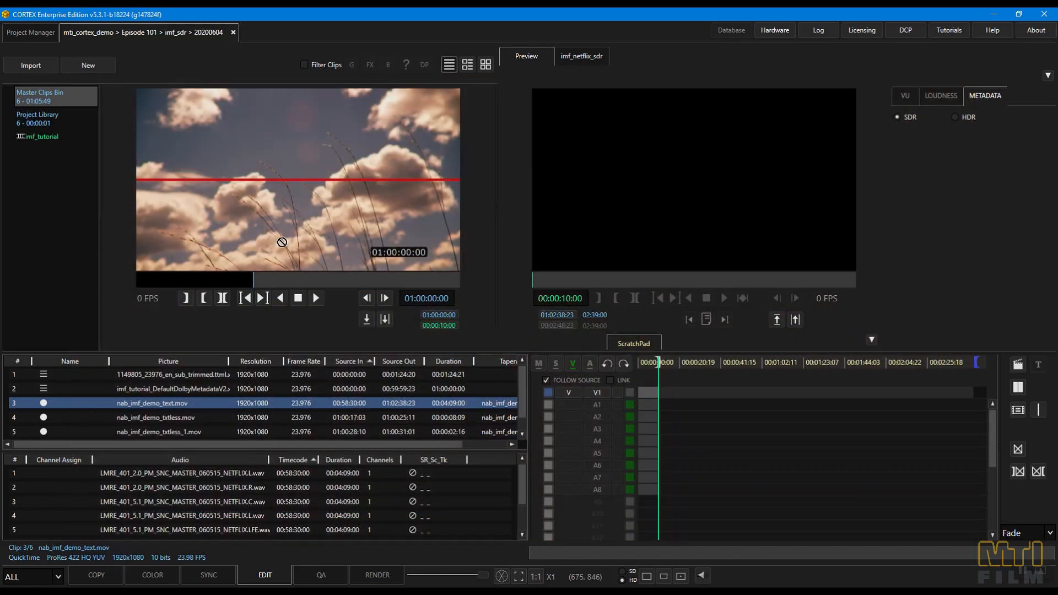
pyautogui.moveTo(278, 238); pyautogui.dragTo(656, 404)
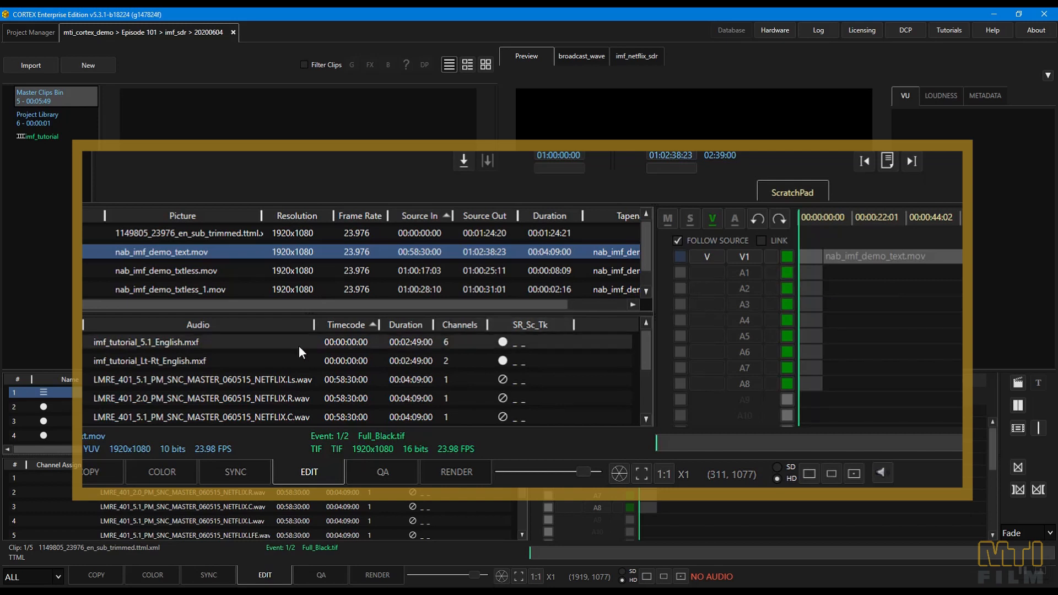
# - Place imf_tutorial_5.1_English.mxf on audio tracks A1 to A6 and imf_tutorial_Lt-Rt_English.mxf on A7 and A8, following the opening black
pyautogui.click(254, 346)
pyautogui.moveTo(253, 346); pyautogui.dragTo(828, 320)
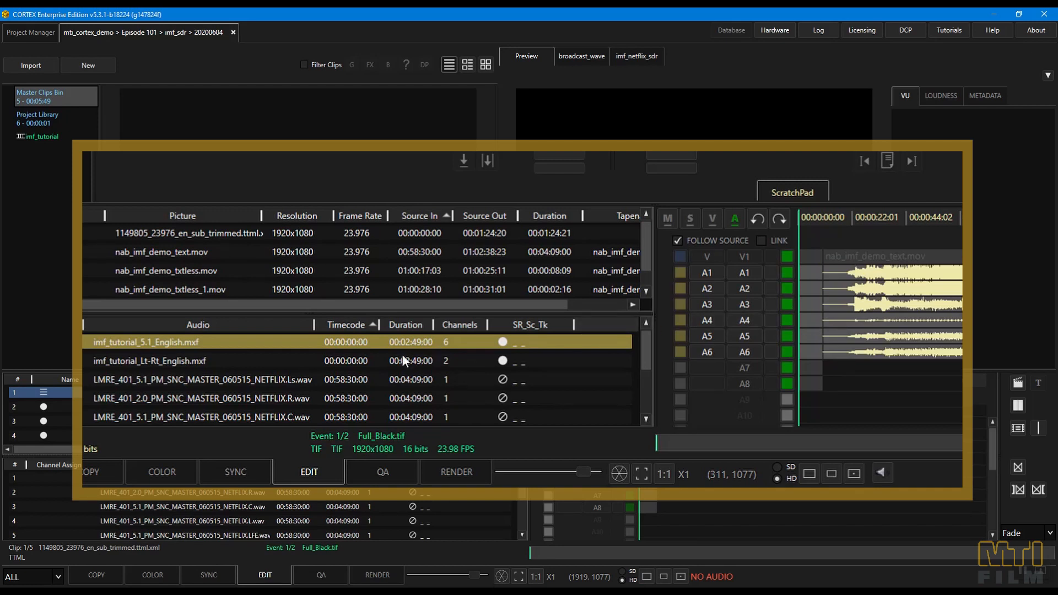
pyautogui.click(306, 360)
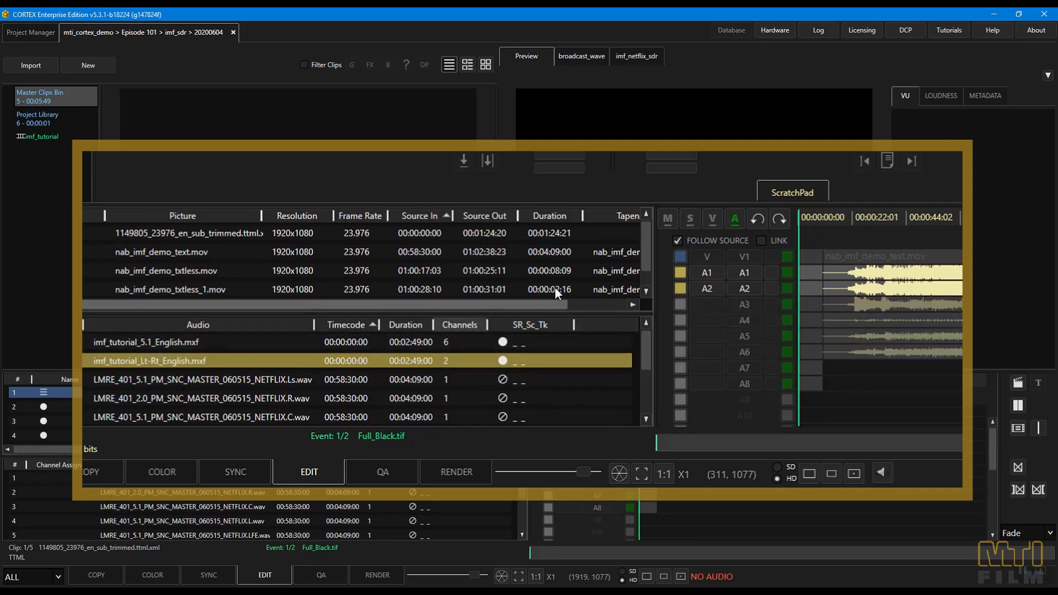
pyautogui.click(750, 367)
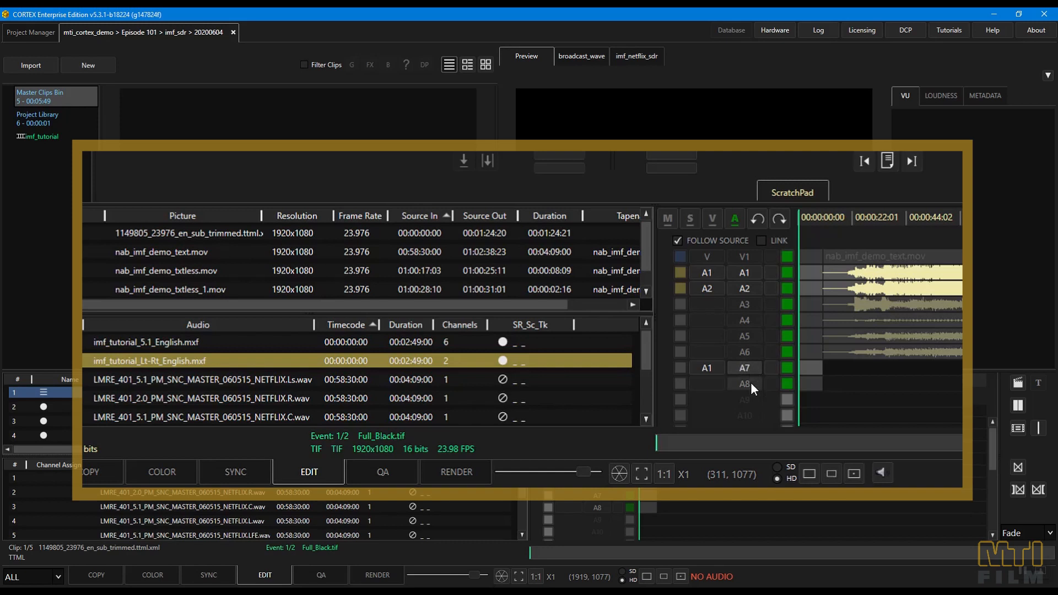
pyautogui.click(750, 382)
pyautogui.click(746, 272)
pyautogui.click(748, 286)
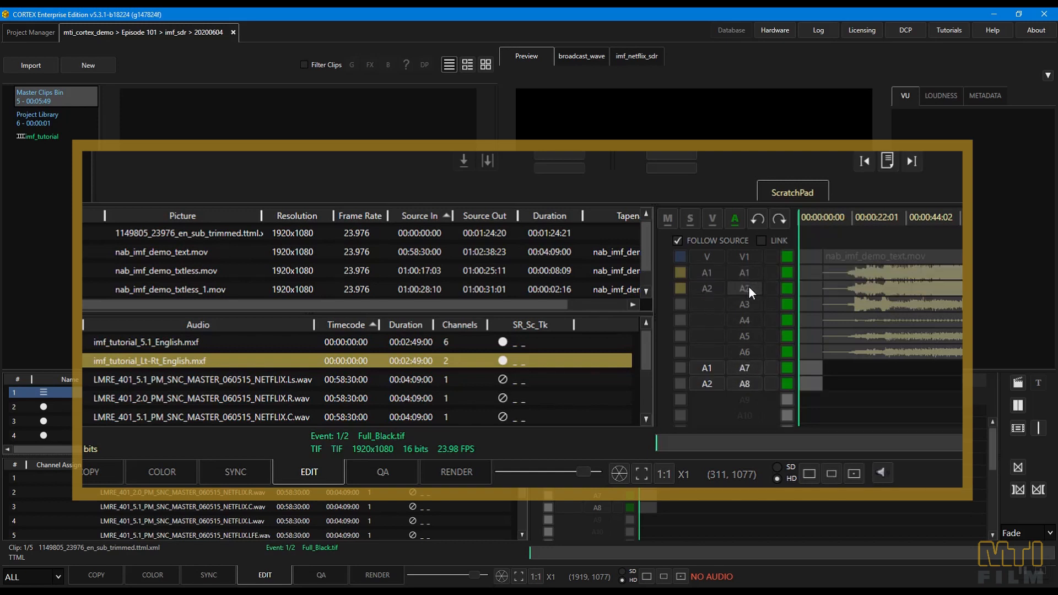
pyautogui.moveTo(305, 364); pyautogui.dragTo(823, 368)
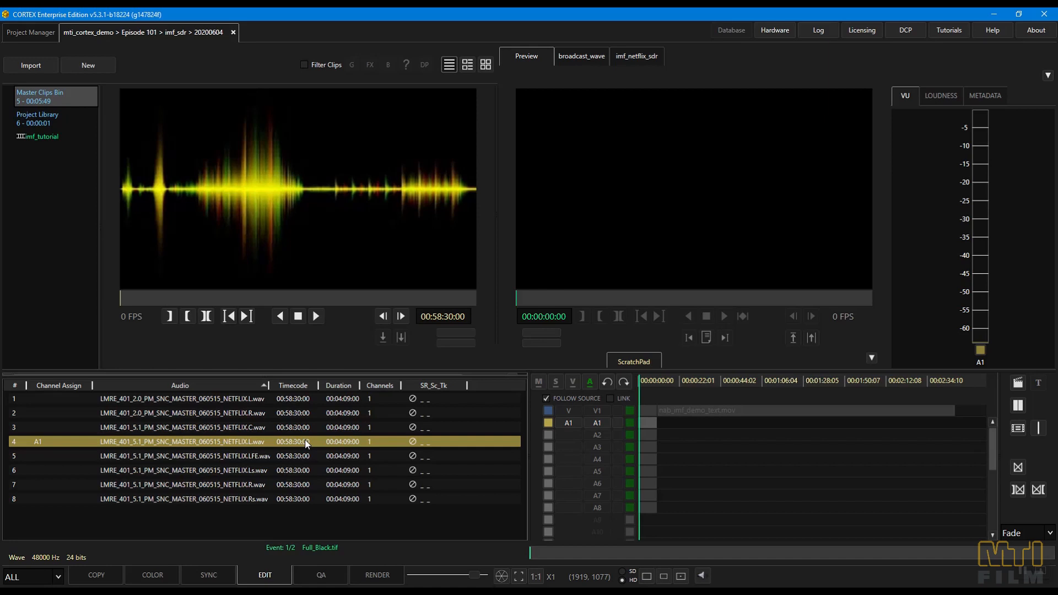
# - Add the remaining mono WAVs to the selection for channels A2 to A8 in order: 5.1 R, C, LFE, Ls, Rs, then 2.0 L and R
pyautogui.click(263, 481)
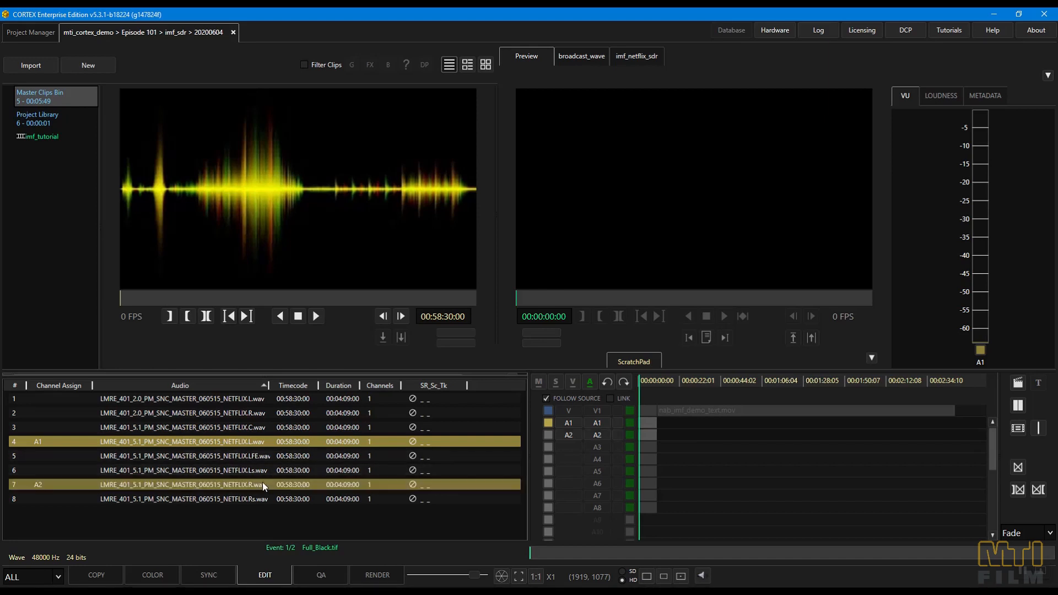
pyautogui.keyDown('ctrl'); pyautogui.click(263, 431); pyautogui.keyUp('ctrl')
pyautogui.keyDown('ctrl'); pyautogui.click(265, 455); pyautogui.keyUp('ctrl')
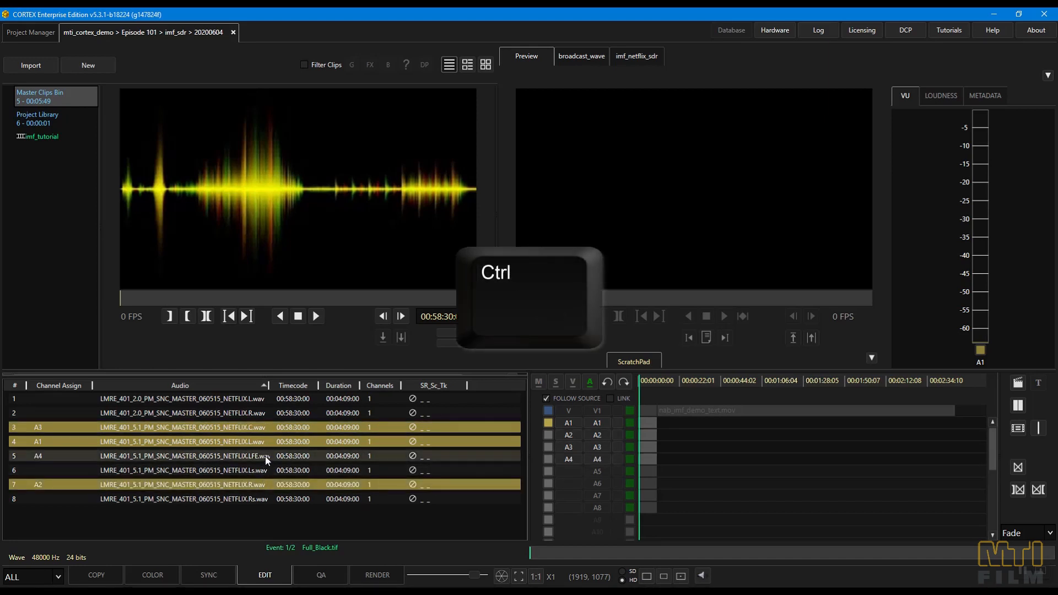
pyautogui.keyDown('ctrl'); pyautogui.click(262, 470); pyautogui.keyUp('ctrl')
pyautogui.keyDown('ctrl'); pyautogui.click(257, 498); pyautogui.keyUp('ctrl')
pyautogui.keyDown('ctrl'); pyautogui.click(266, 399); pyautogui.keyUp('ctrl')
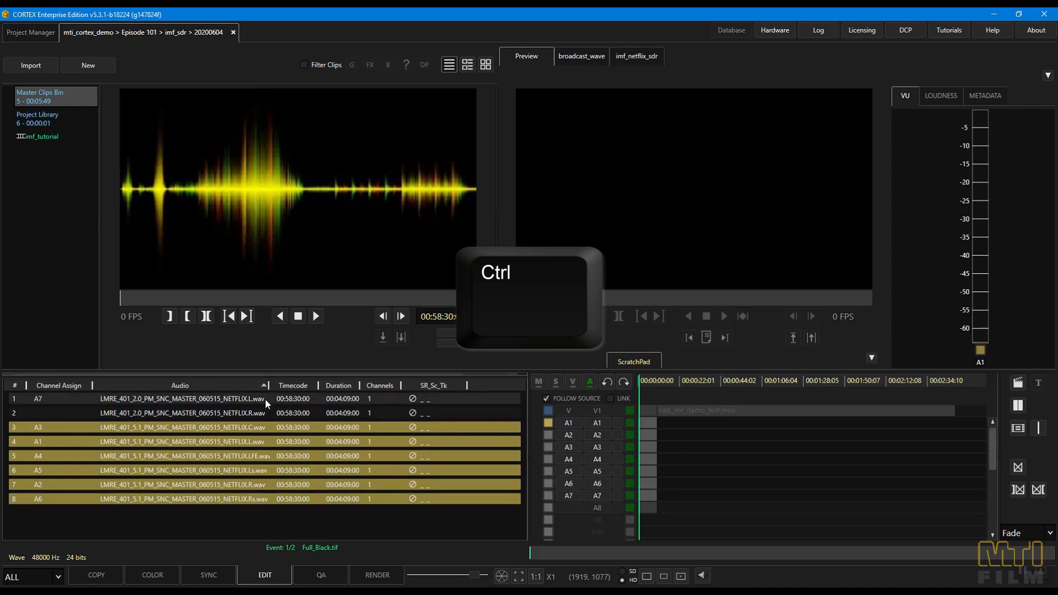
pyautogui.keyDown('ctrl'); pyautogui.click(260, 412); pyautogui.keyUp('ctrl')
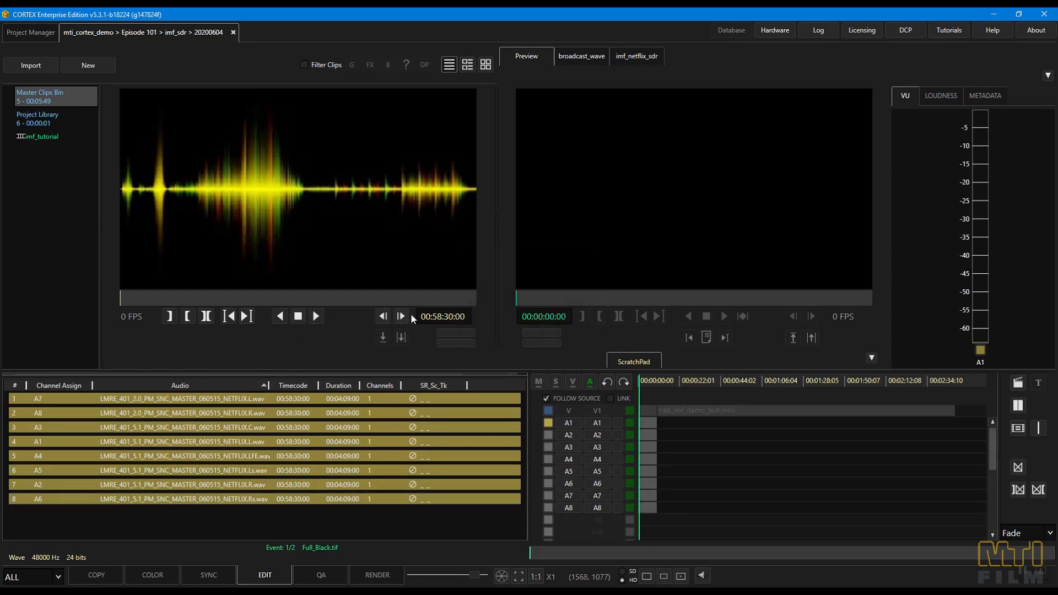
# - Set the selected WAVs' source in point at 01:00:00:00 and place them on tracks A1 to A8 after the opening black
pyautogui.write('1000000')
pyautogui.press('Return')
pyautogui.press('i')
pyautogui.moveTo(348, 224); pyautogui.dragTo(652, 438)
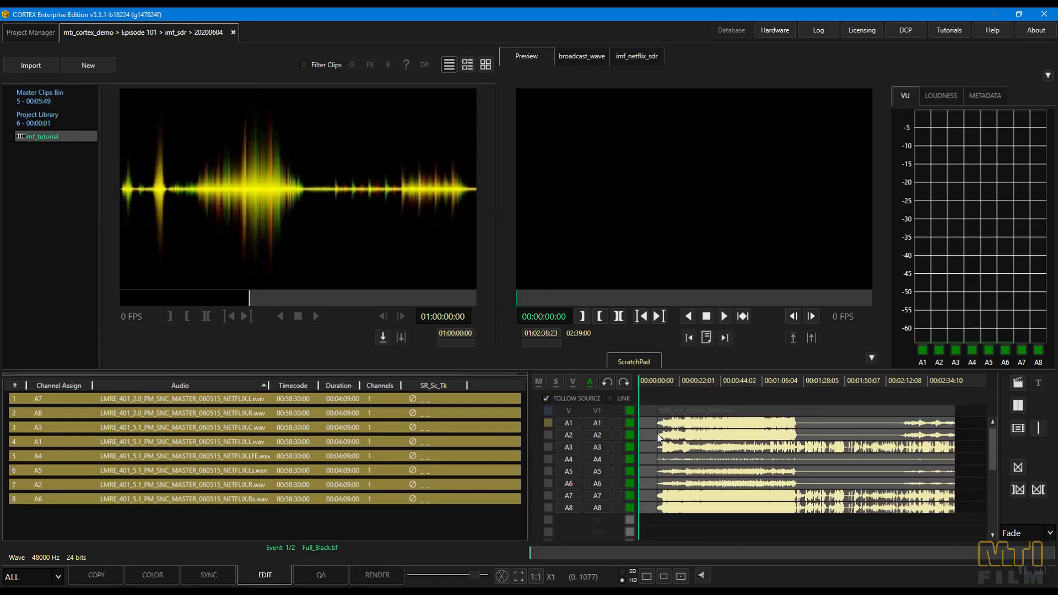
# - Save tracks A1 to A6 as an audio config named 5.1 with the language English
pyautogui.click(597, 505)
pyautogui.click(600, 493)
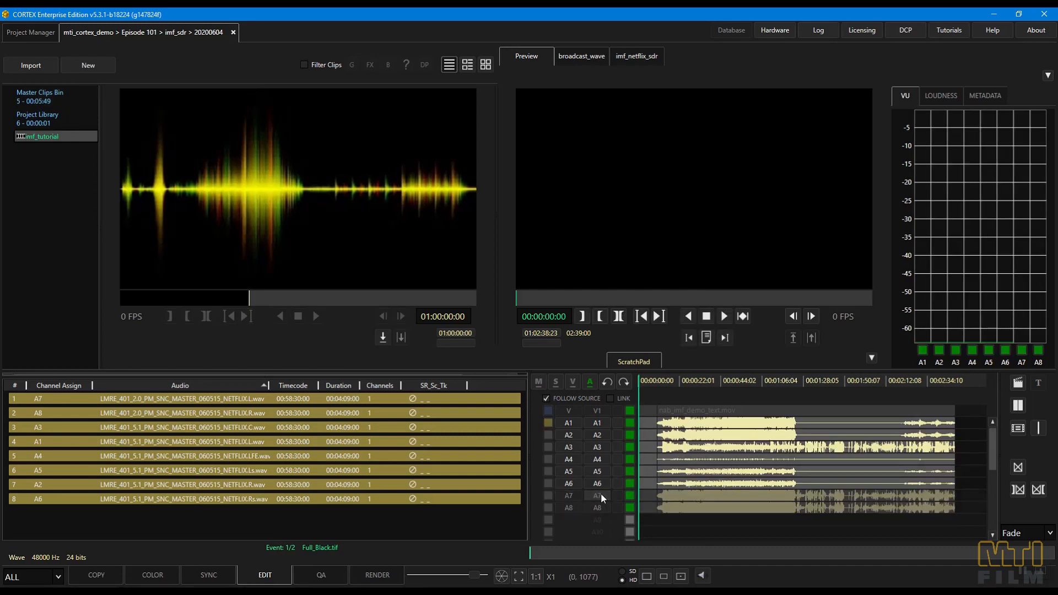
pyautogui.rightClick(660, 451)
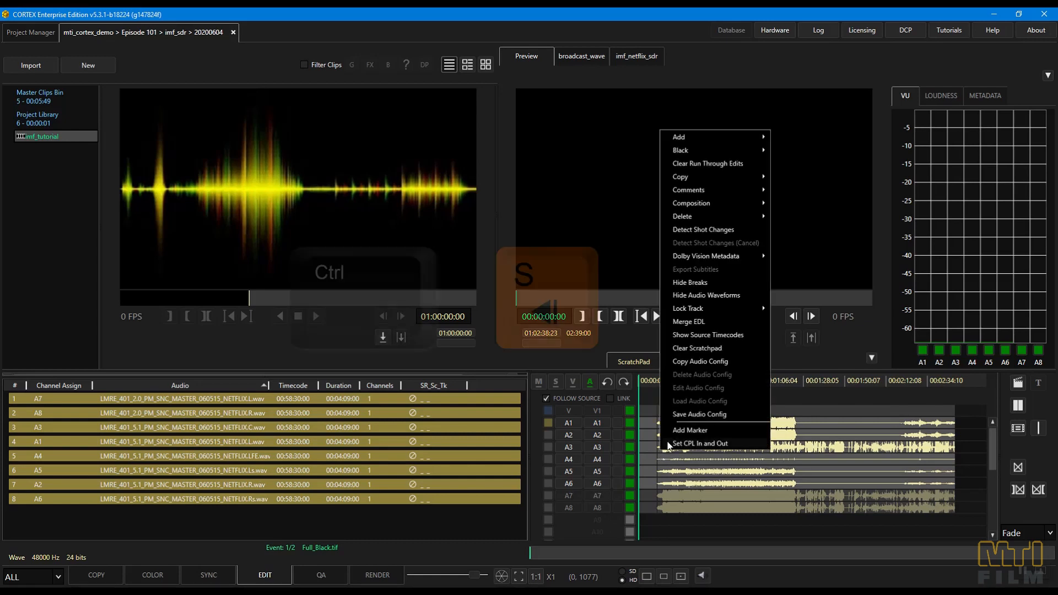
pyautogui.click(697, 412)
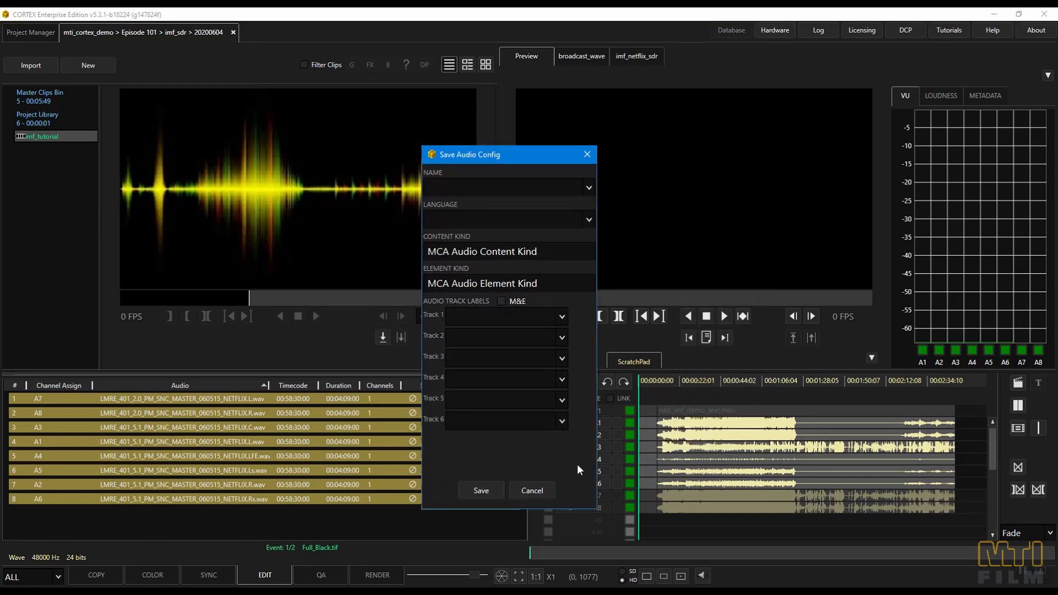
pyautogui.press('Tab')
pyautogui.press('Down')
pyautogui.press('Down')
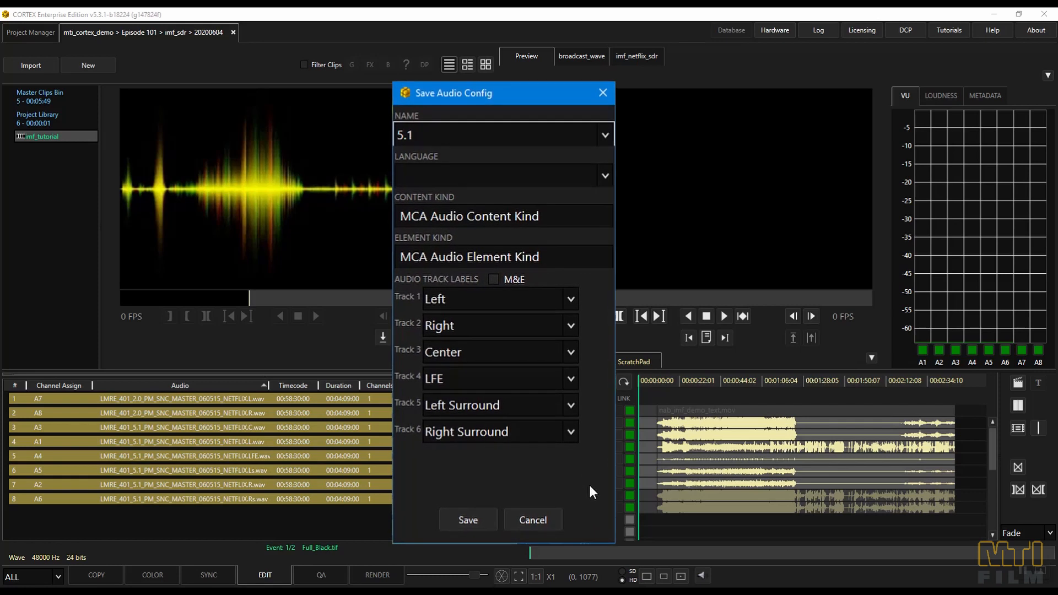
pyautogui.press('Tab')
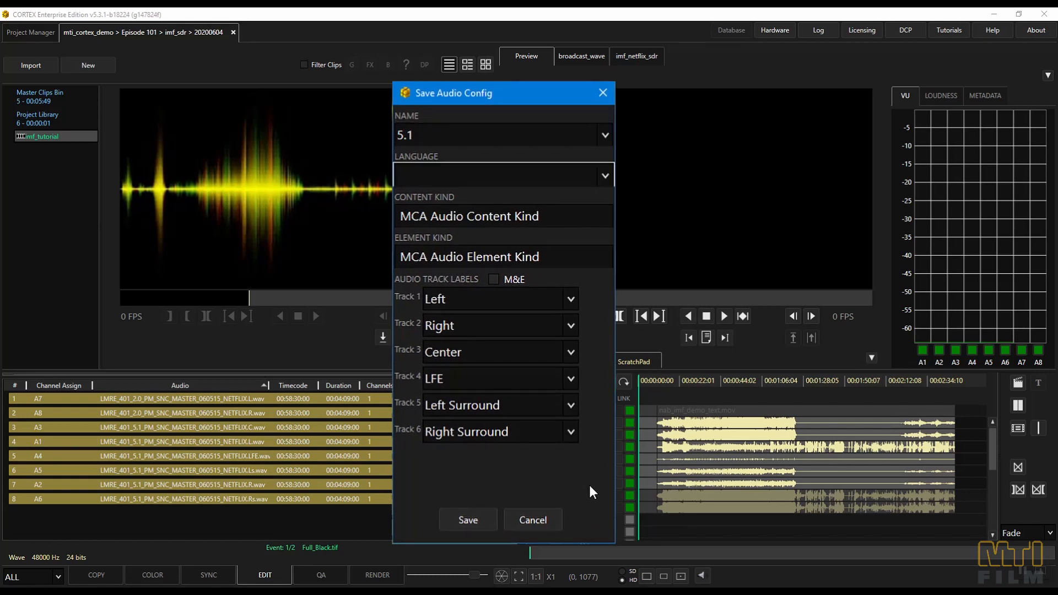
pyautogui.press('e')
pyautogui.press('e')
pyautogui.press('e')
pyautogui.click(470, 516)
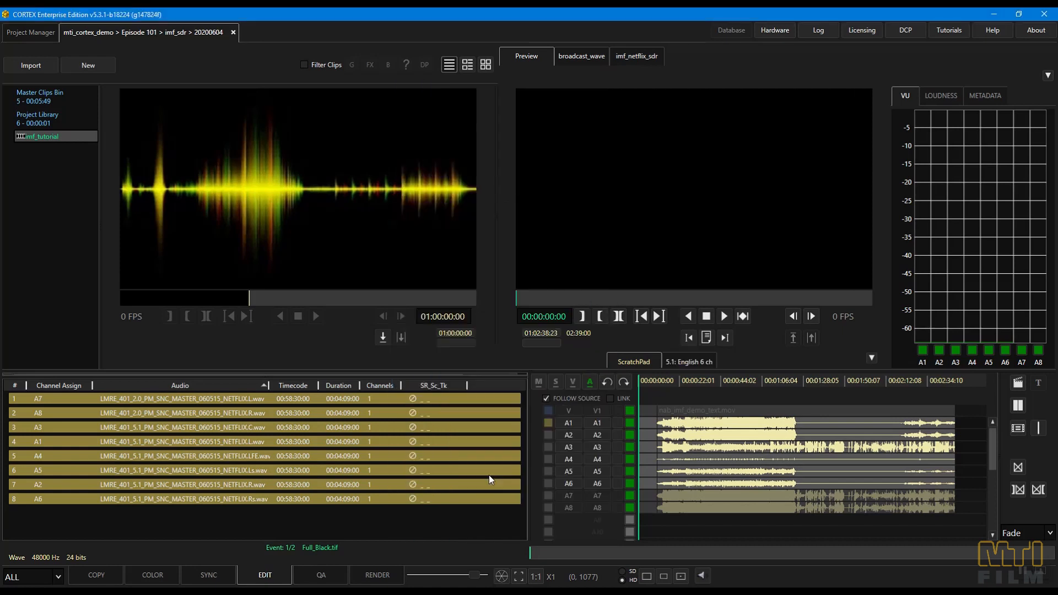
# - Save tracks A7 and A8 as an audio config named Lt-Rt with the language English
pyautogui.click(596, 382)
pyautogui.click(599, 495)
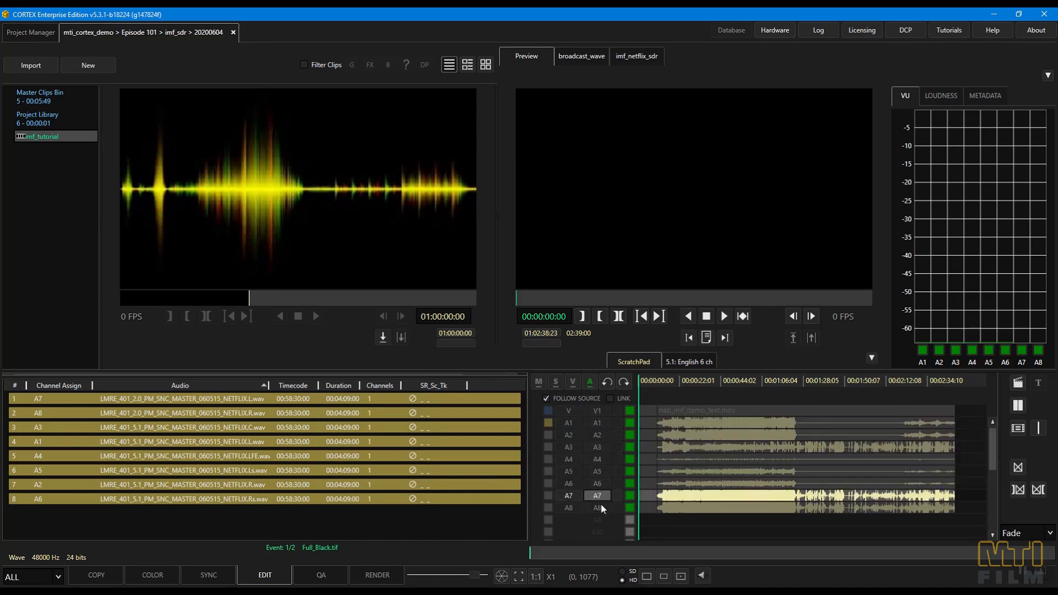
pyautogui.click(600, 505)
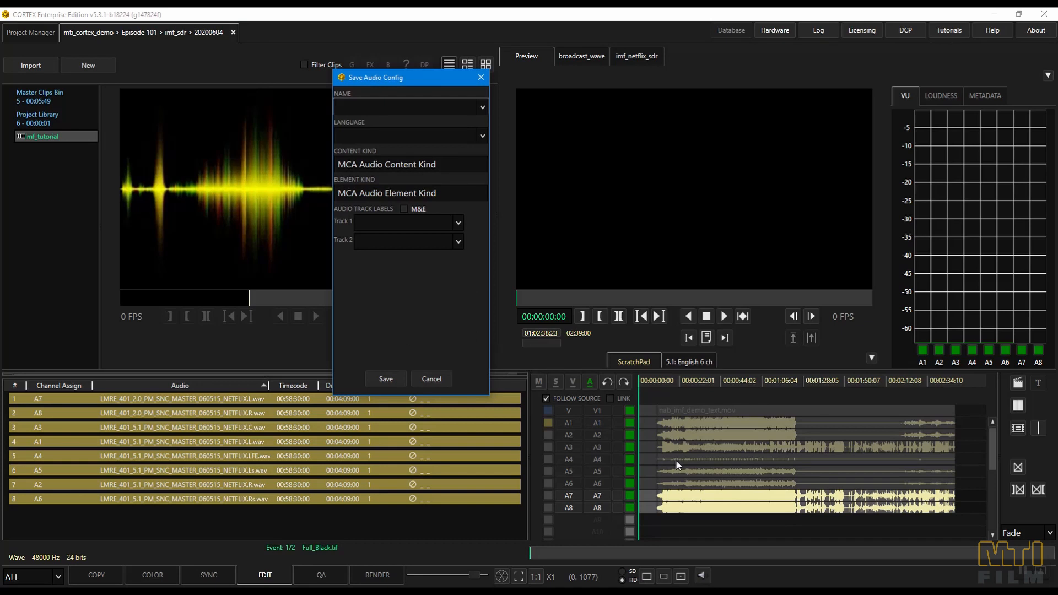
pyautogui.press('l')
pyautogui.press('Tab')
pyautogui.write('en')
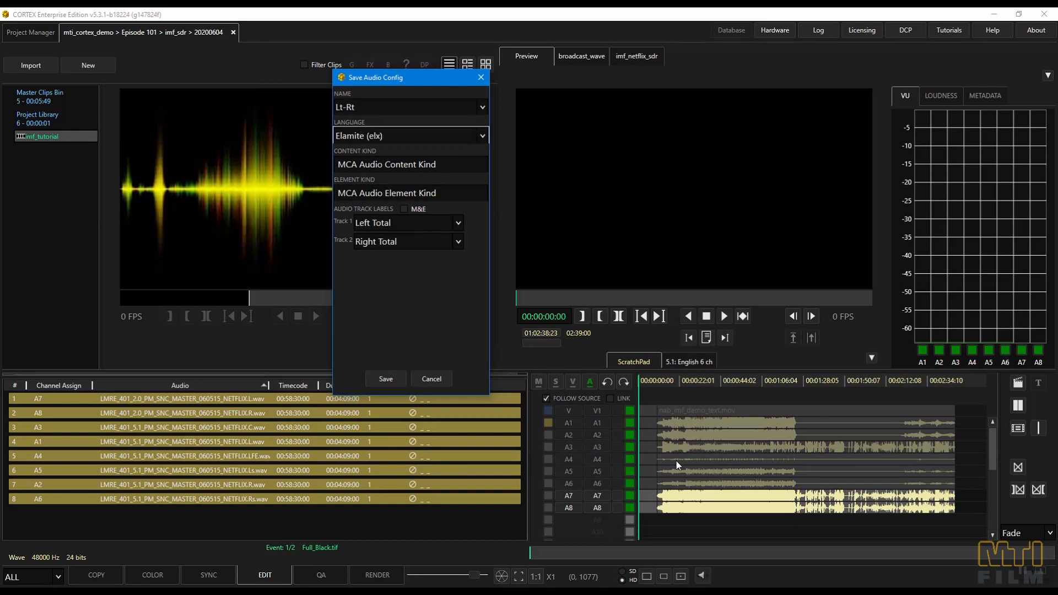
pyautogui.click(385, 378)
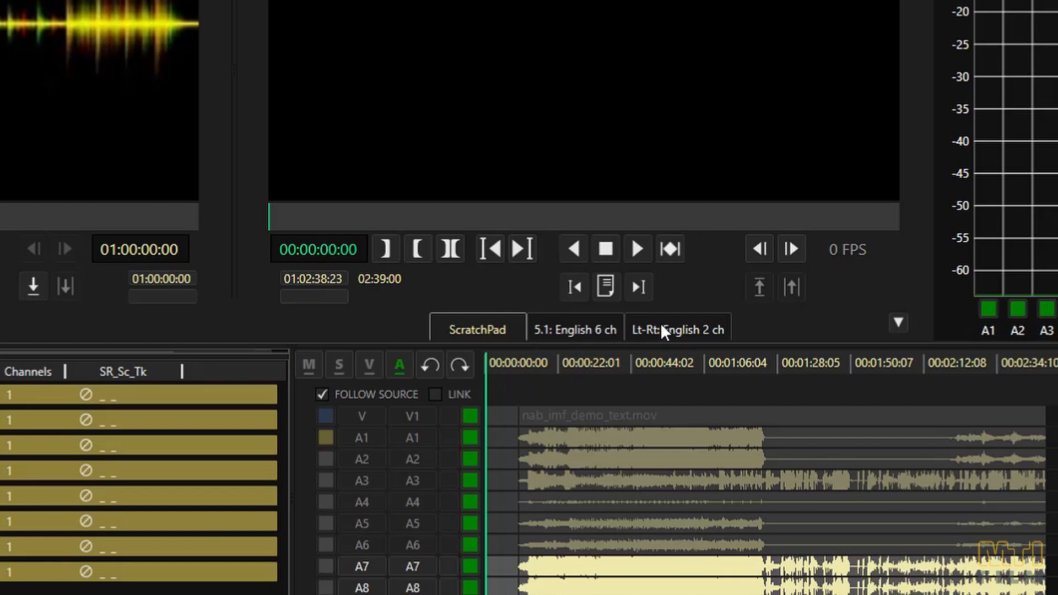
# - Compare the timelines of the Lt-Rt English 2 ch and 5.1 English 6 ch audio configs
pyautogui.click(661, 328)
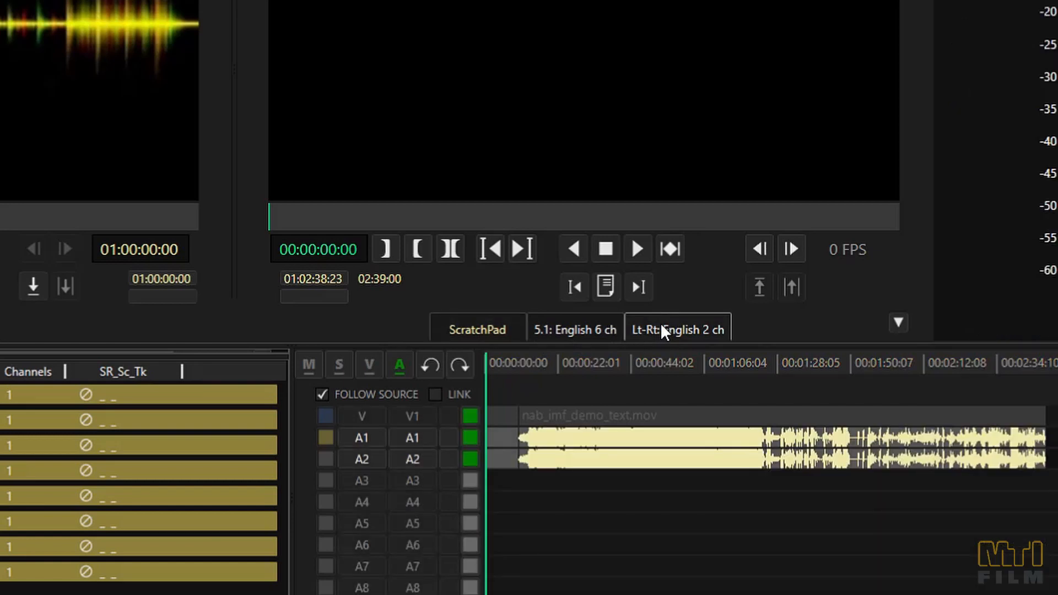
pyautogui.click(609, 324)
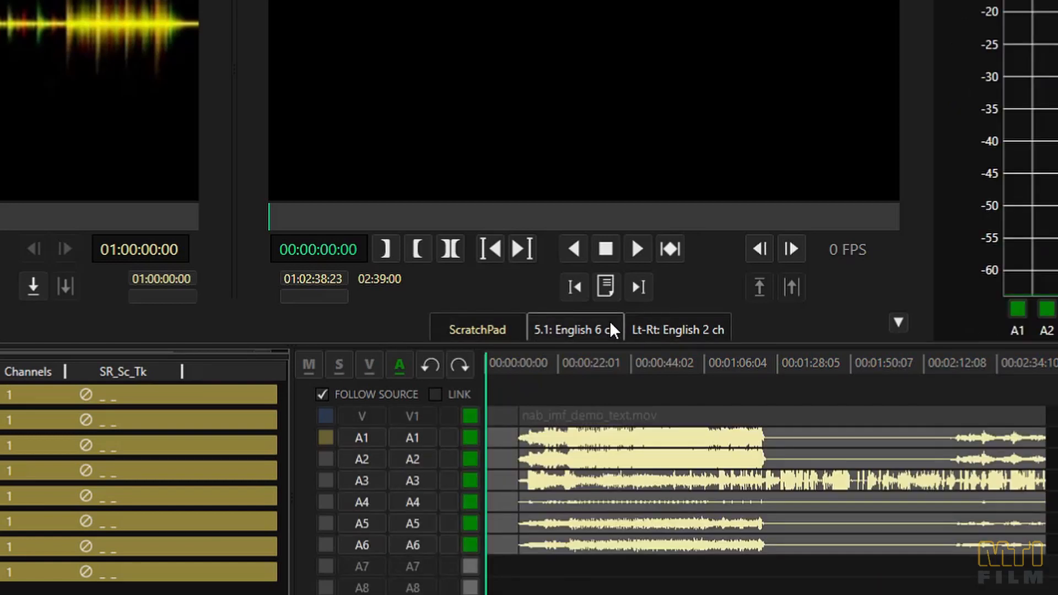
pyautogui.click(668, 323)
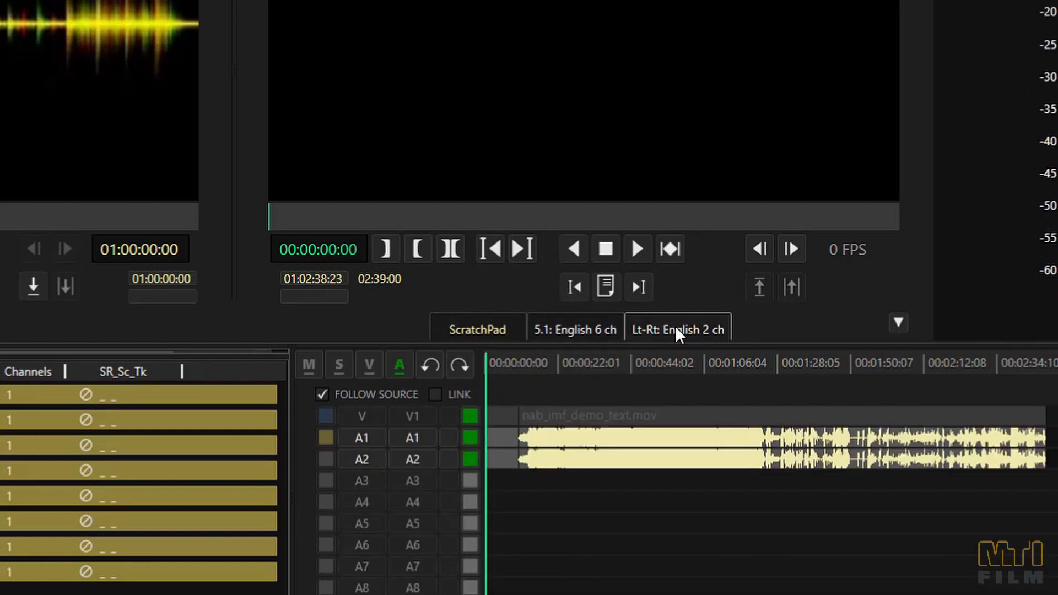
pyautogui.moveTo(675, 326)
pyautogui.mouseDown()
pyautogui.moveTo(582, 323)
pyautogui.moveTo(666, 325)
pyautogui.mouseUp()
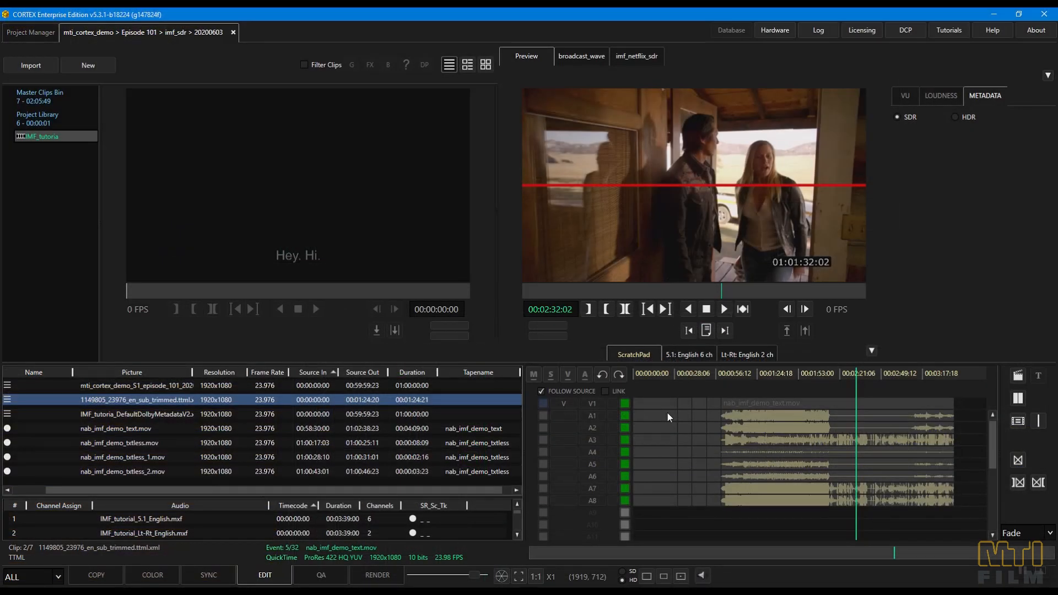
# - Show subtitle track S1 on the ScratchPad timeline and place the 1149805_23976_en_sub_trimmed TTML clip on it at 00:02:14:11
pyautogui.click(555, 378)
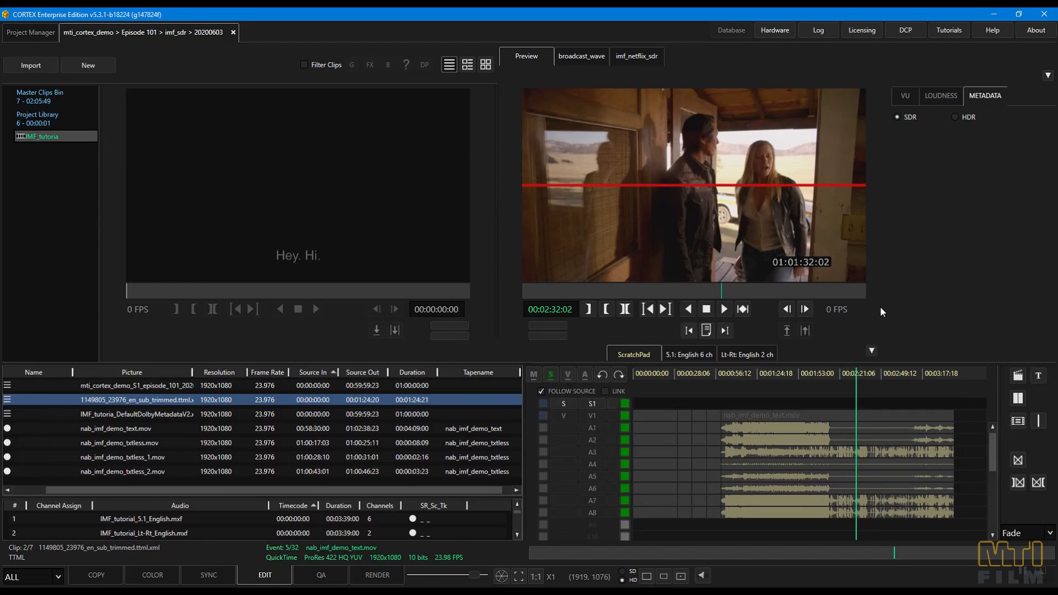
pyautogui.click(831, 375)
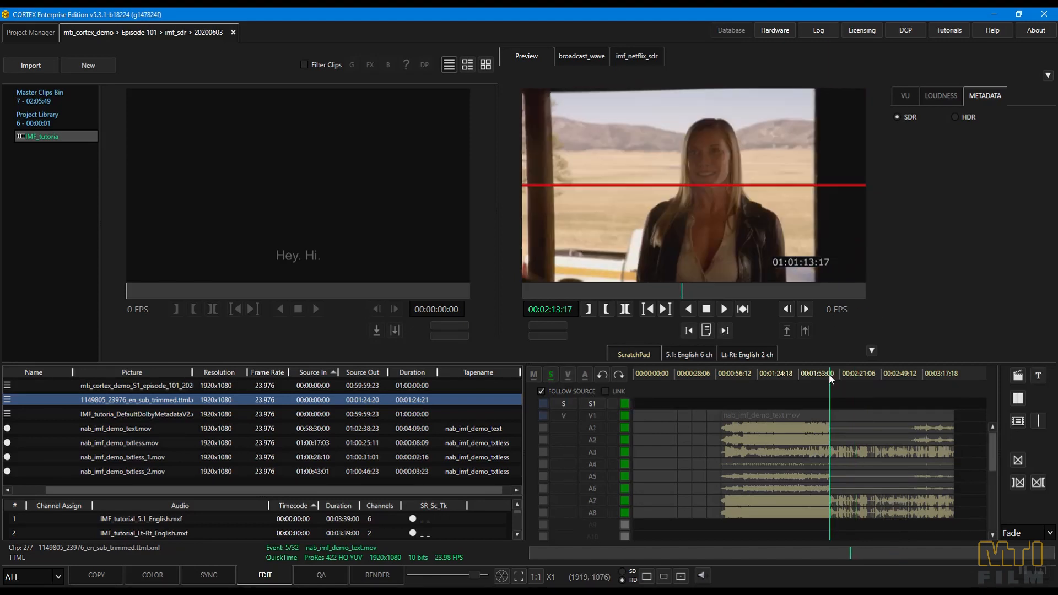
pyautogui.click(829, 374)
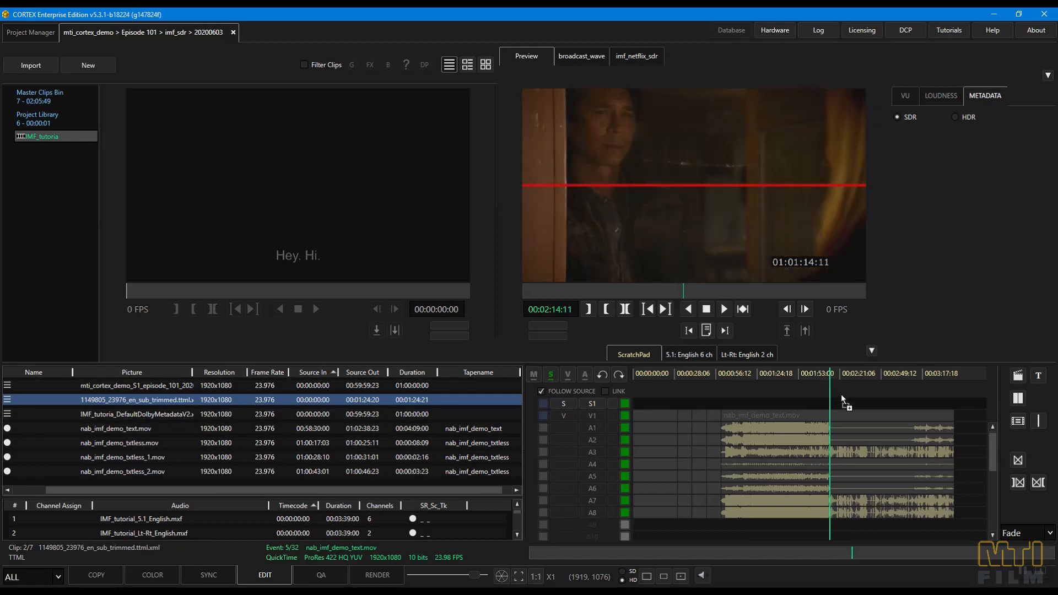
pyautogui.moveTo(841, 396); pyautogui.dragTo(838, 402)
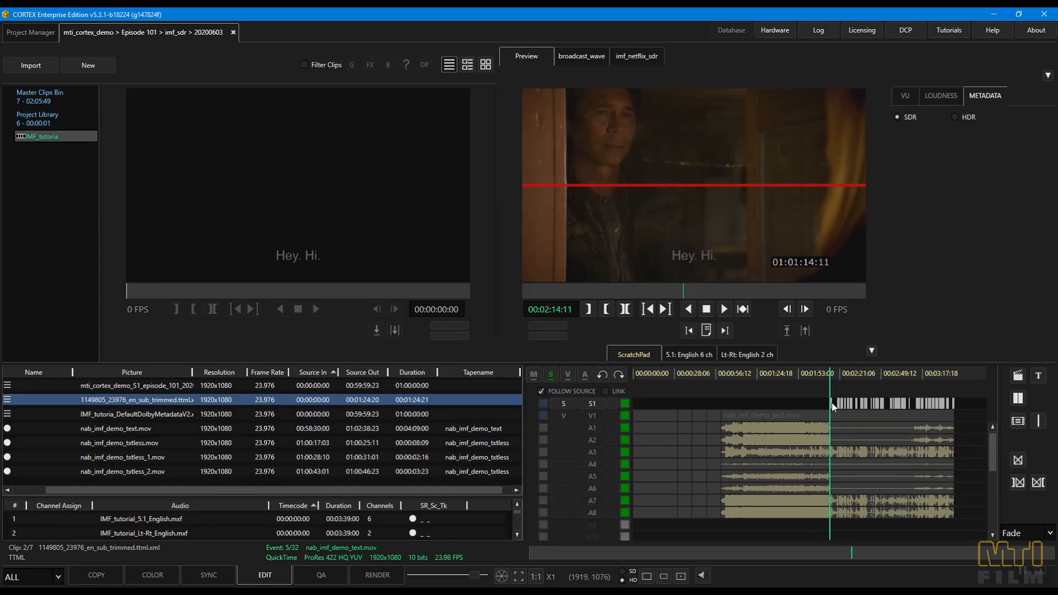
pyautogui.scroll(4, 847, 410)
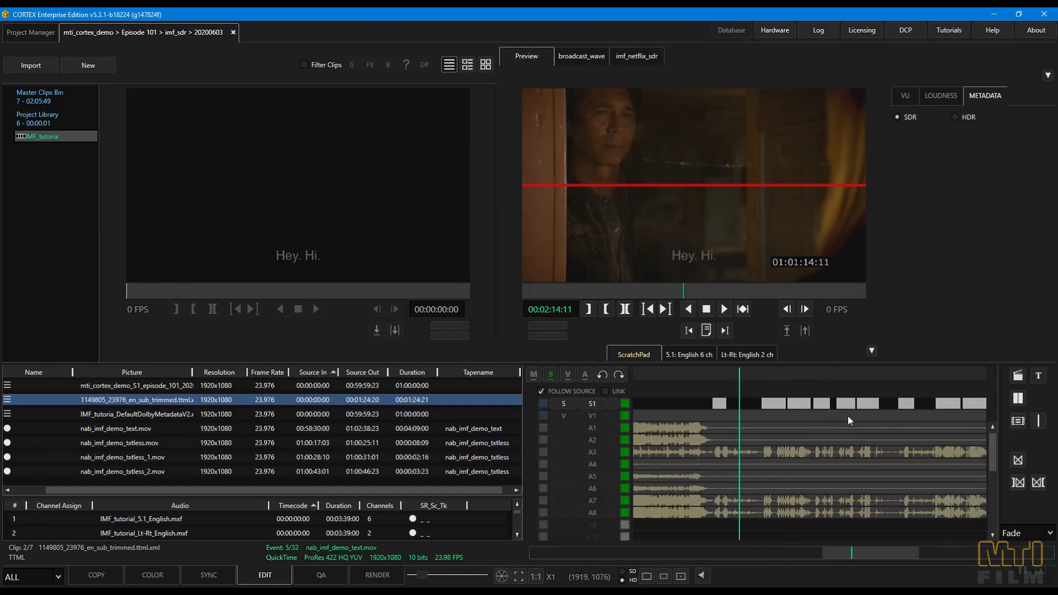
# - Trim both ends of the "Um..." subtitle event on track S1 to shorten it
pyautogui.scroll(3, 848, 414)
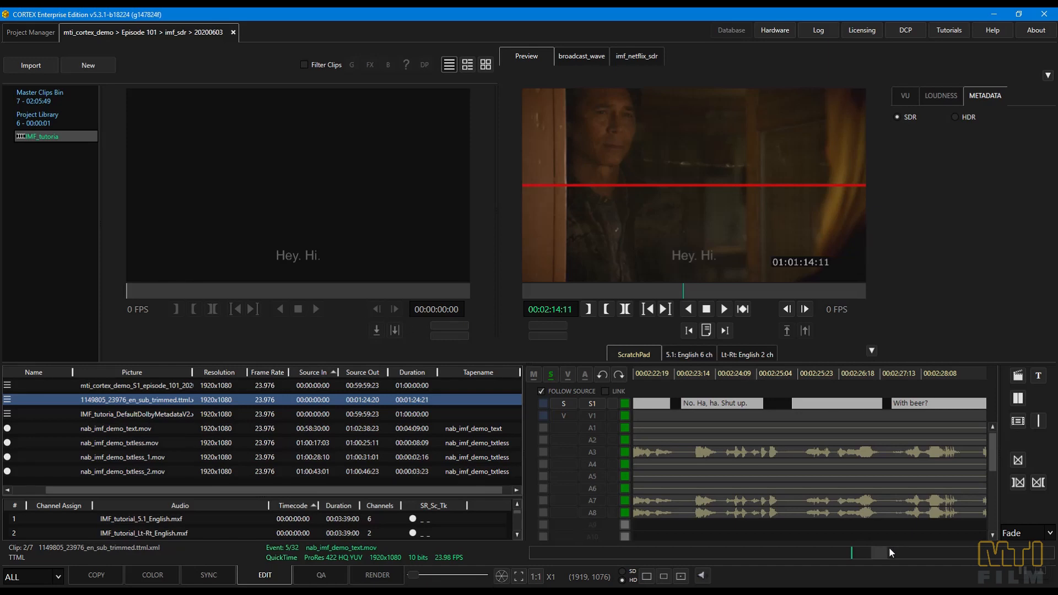
pyautogui.moveTo(882, 548); pyautogui.dragTo(894, 548)
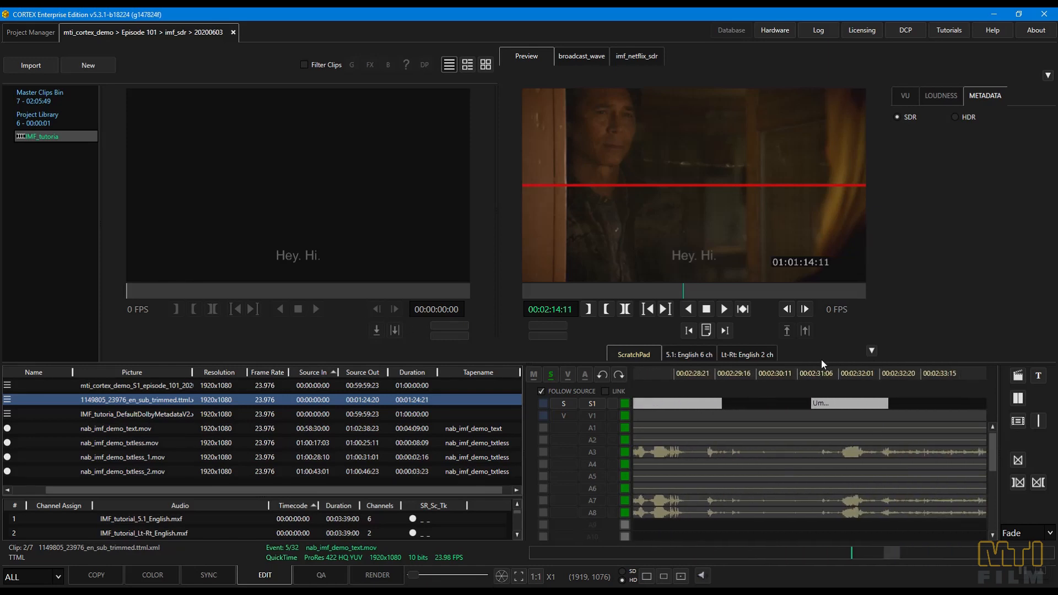
pyautogui.click(841, 374)
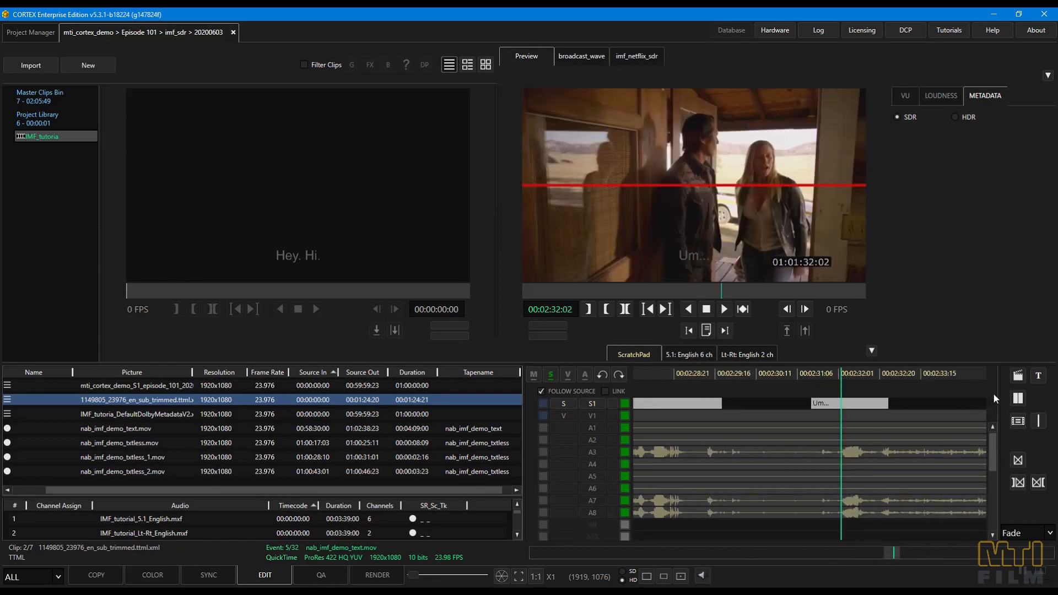
pyautogui.click(1014, 398)
pyautogui.moveTo(811, 402); pyautogui.dragTo(841, 405)
# - Set the subtitle gain to 1.0000 and save only the Subtitle Gain effect to all subtitle events
pyautogui.click(1038, 375)
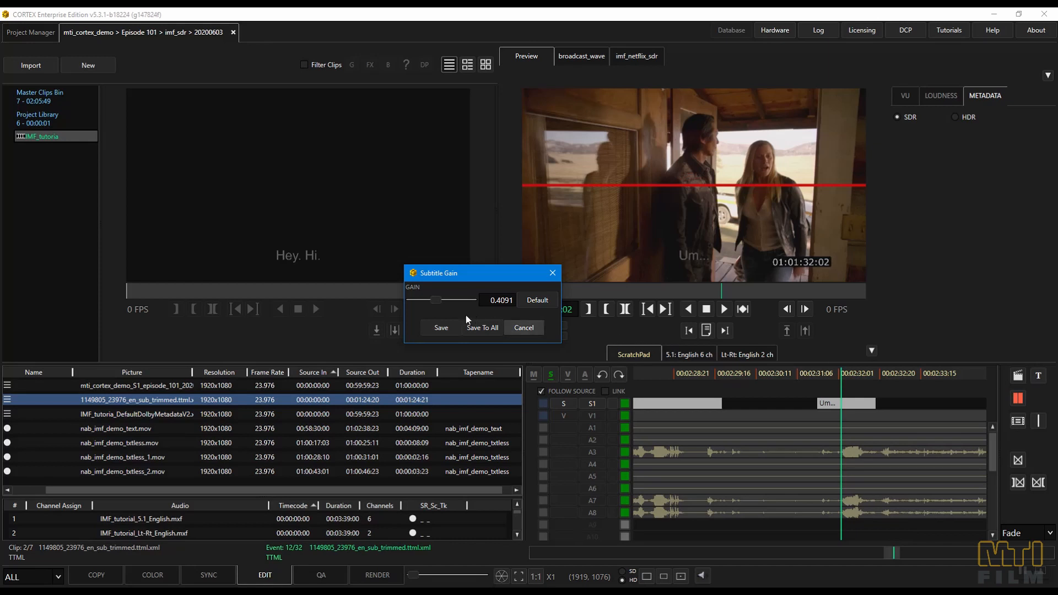
pyautogui.moveTo(434, 299); pyautogui.dragTo(488, 296)
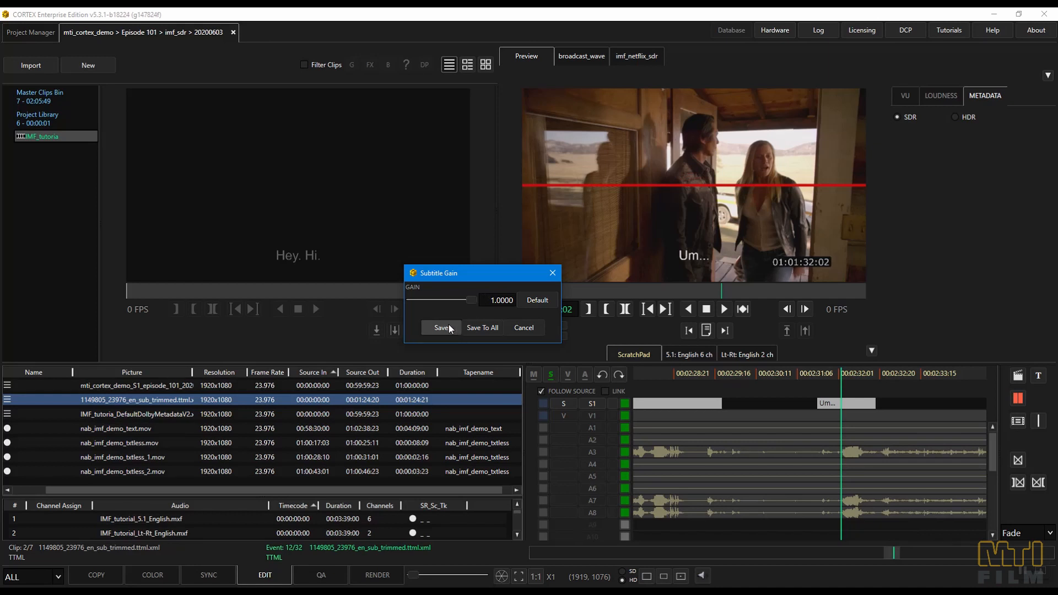
pyautogui.click(470, 325)
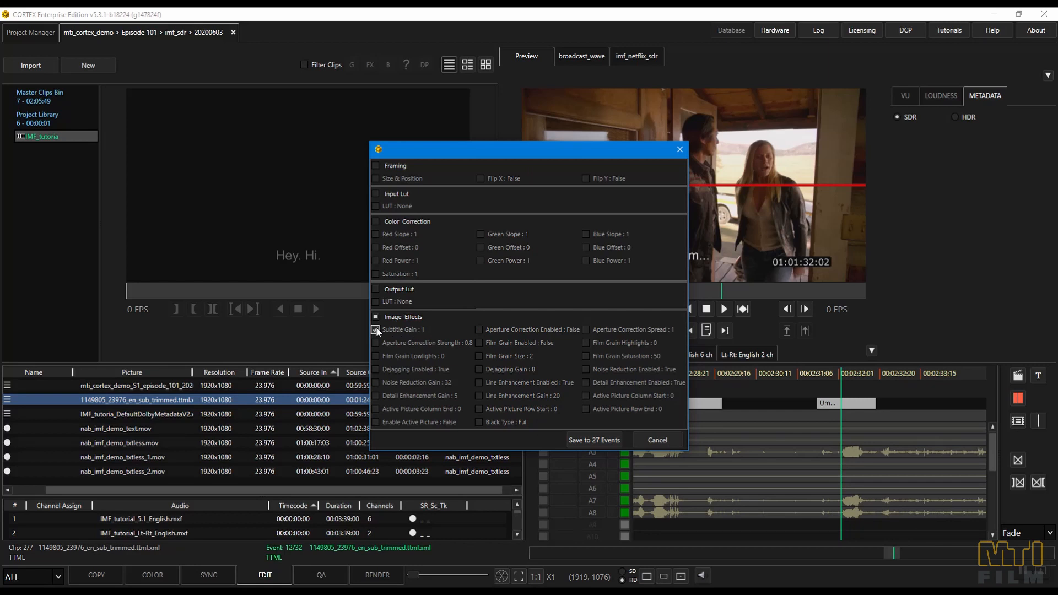
pyautogui.click(576, 436)
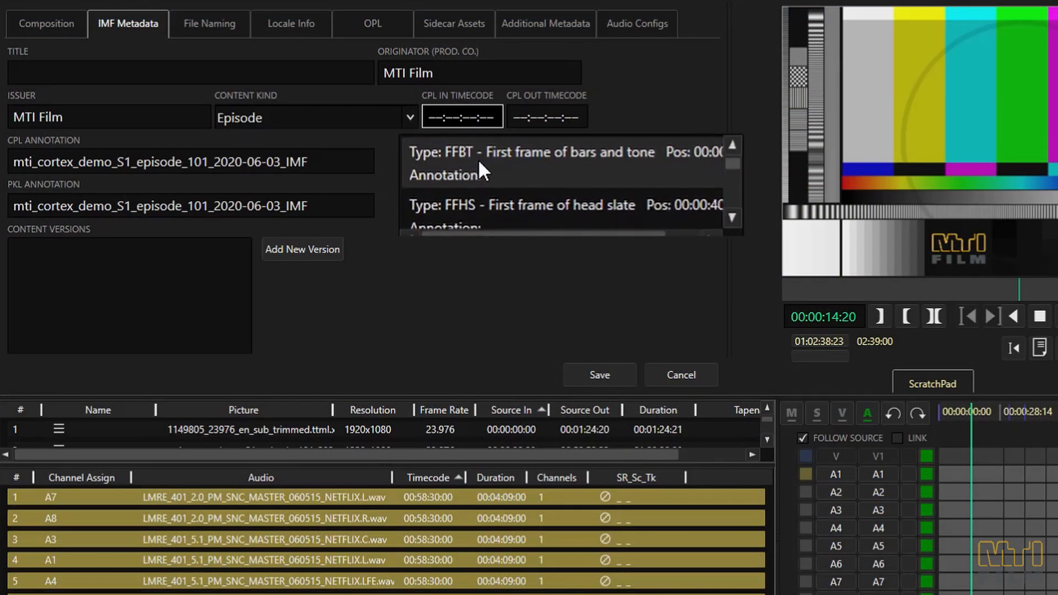
# - Add an "FFHS - First frame of head slate" marker on the IMF Tutorial slate's first frame at 00:00:40:00
pyautogui.scroll(-5, 478, 161)
pyautogui.scroll(5, 477, 158)
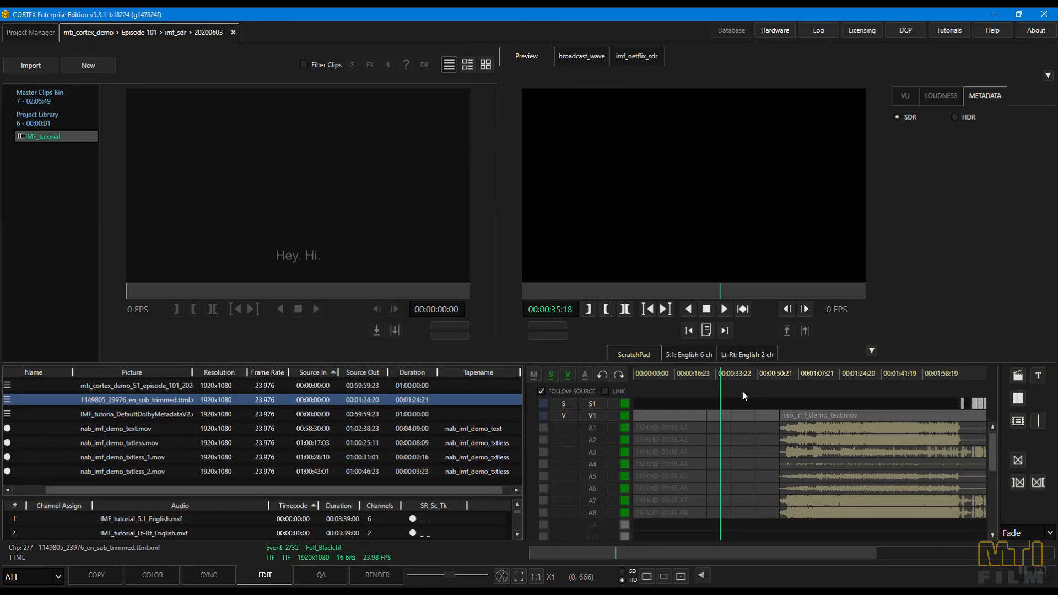
pyautogui.hotkey('ctrl', 'shift', ']')
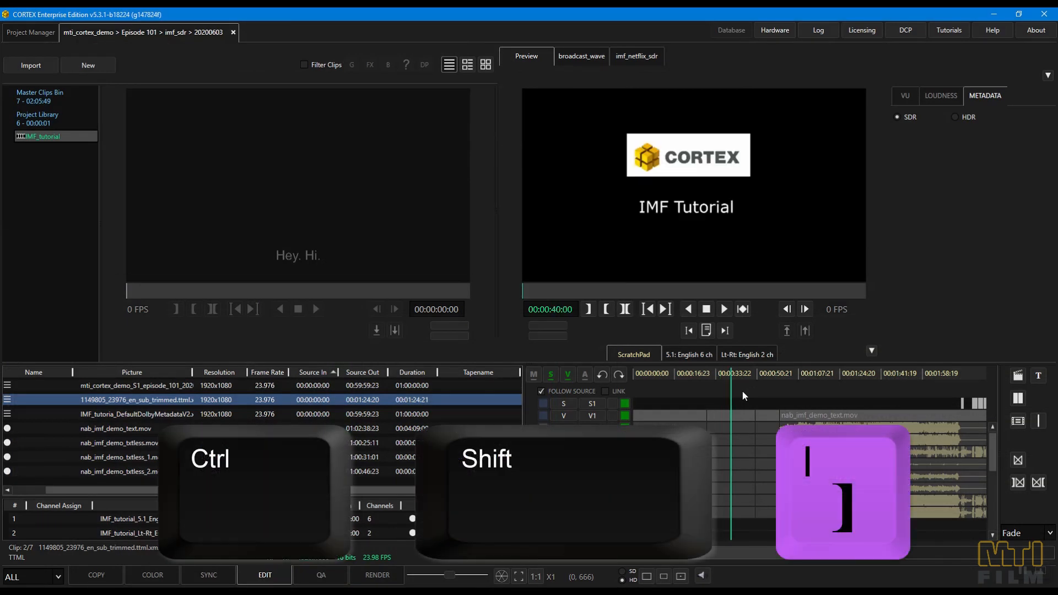
pyautogui.rightClick(742, 390)
pyautogui.click(766, 369)
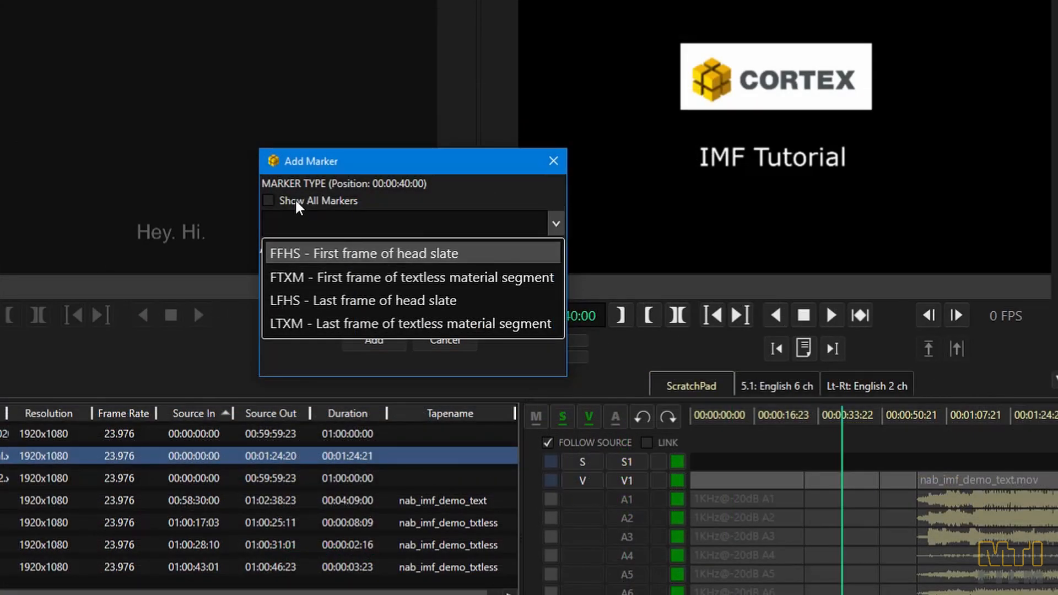
pyautogui.click(376, 234)
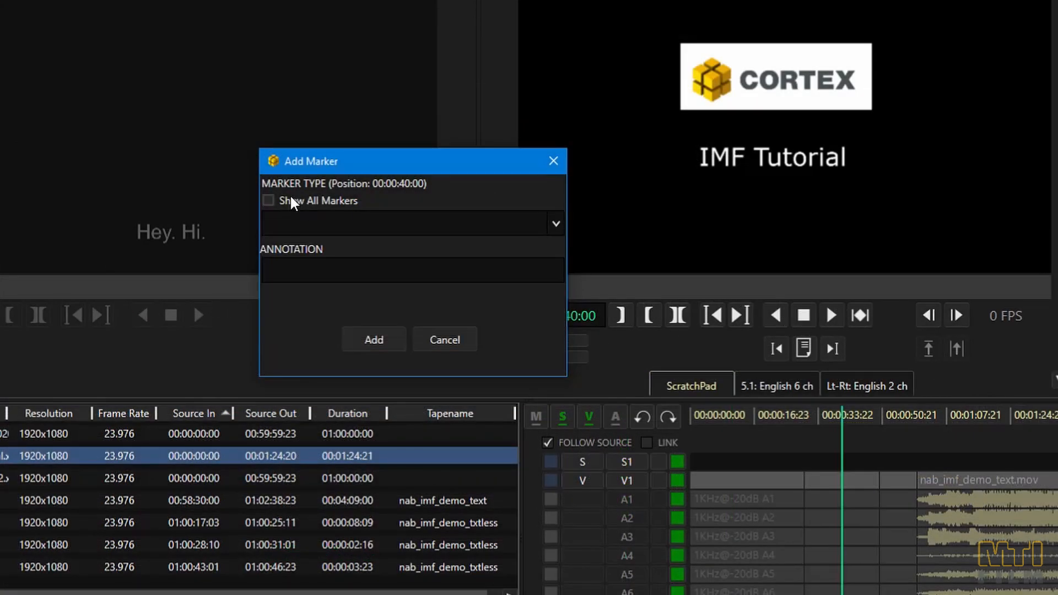
pyautogui.click(268, 201)
pyautogui.click(402, 231)
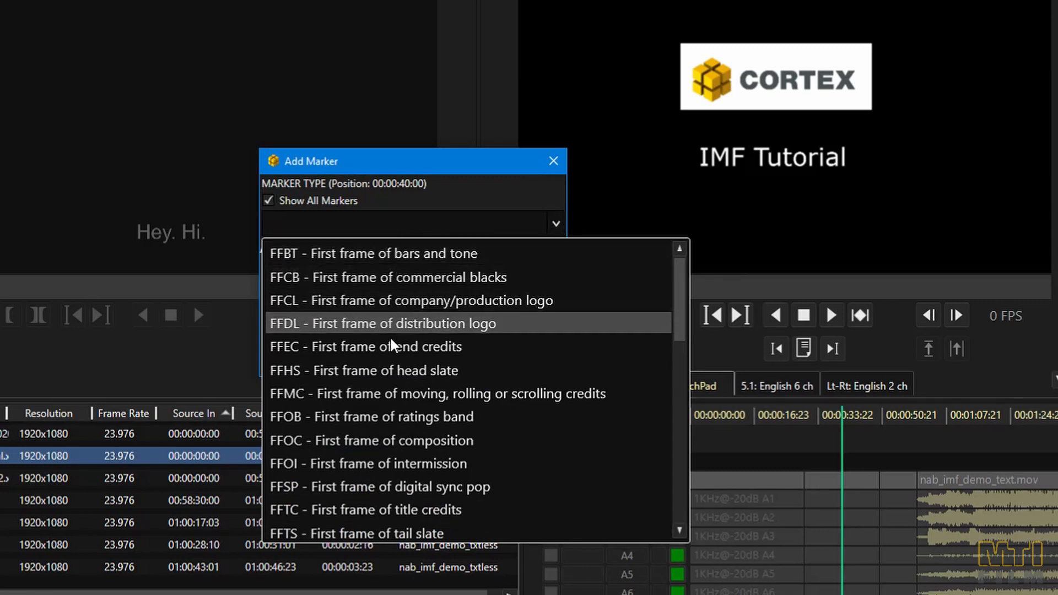
pyautogui.click(394, 370)
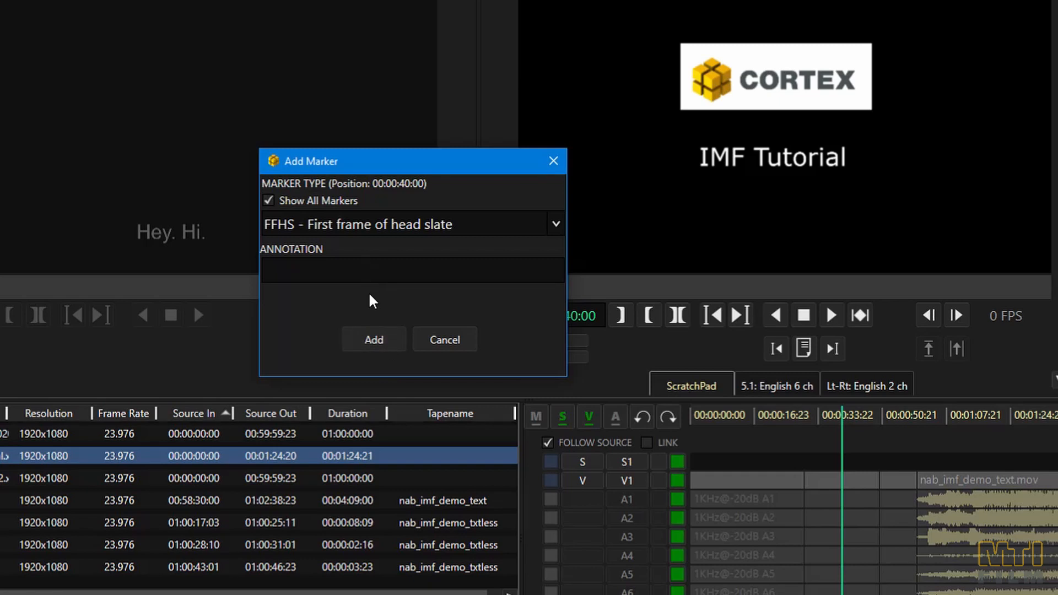
pyautogui.click(372, 338)
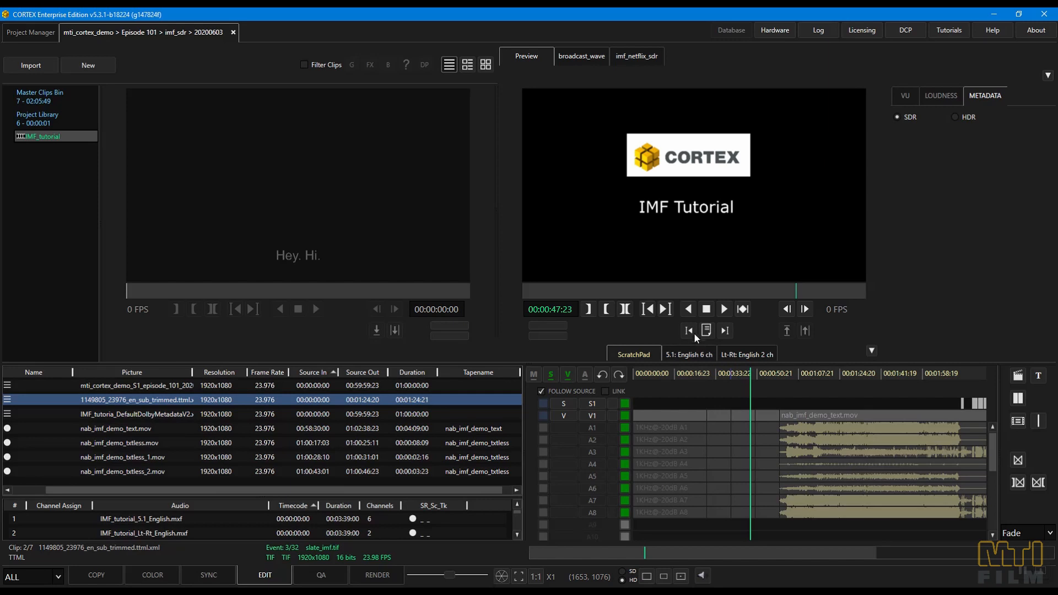
# - Jump back and forth between the composition markers around the head slate
pyautogui.click(689, 330)
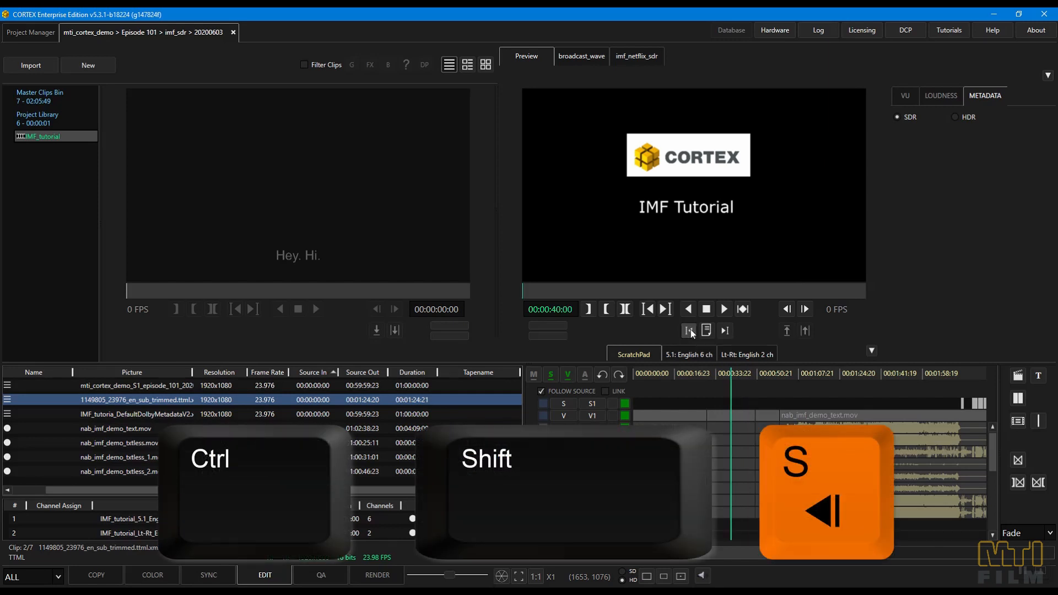
pyautogui.click(703, 378)
pyautogui.click(725, 329)
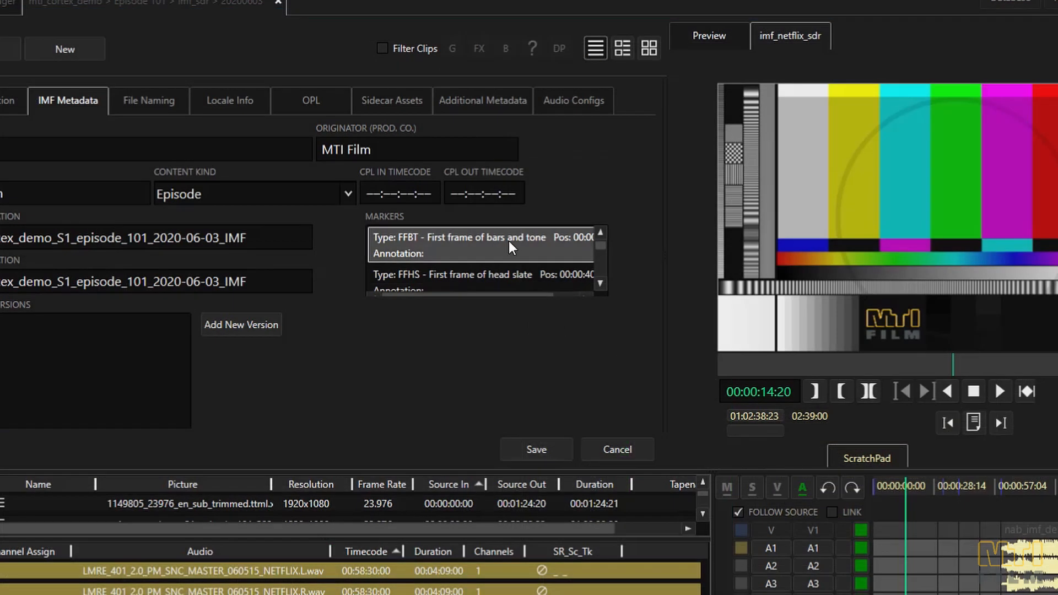
# - Delete the FFBT, FFHS and FFOC markers from the composition's IMF metadata
pyautogui.rightClick(508, 240)
pyautogui.click(524, 249)
pyautogui.rightClick(524, 248)
pyautogui.click(538, 254)
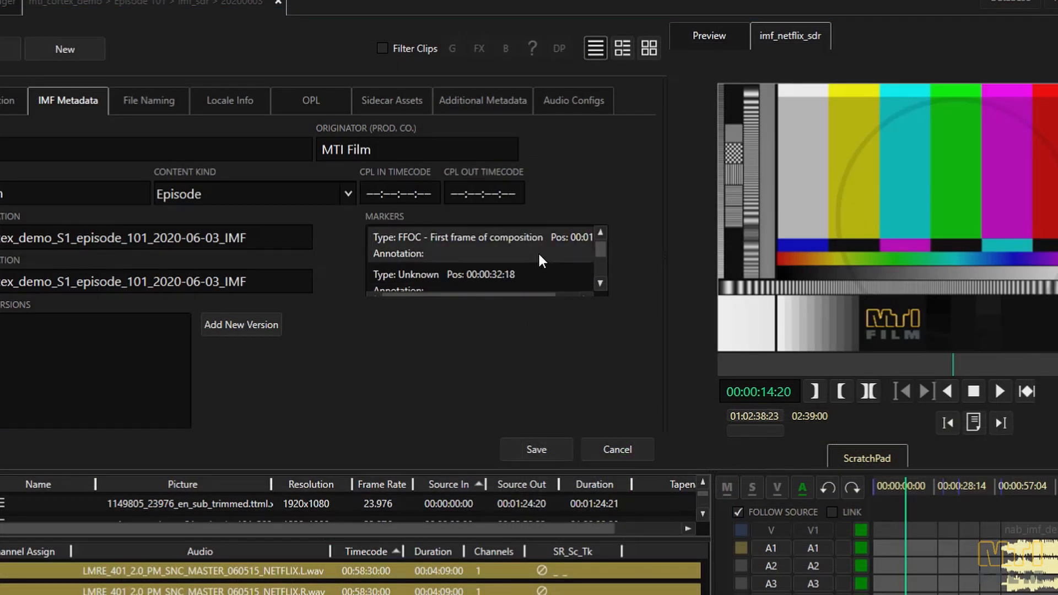
pyautogui.rightClick(536, 246)
pyautogui.click(553, 255)
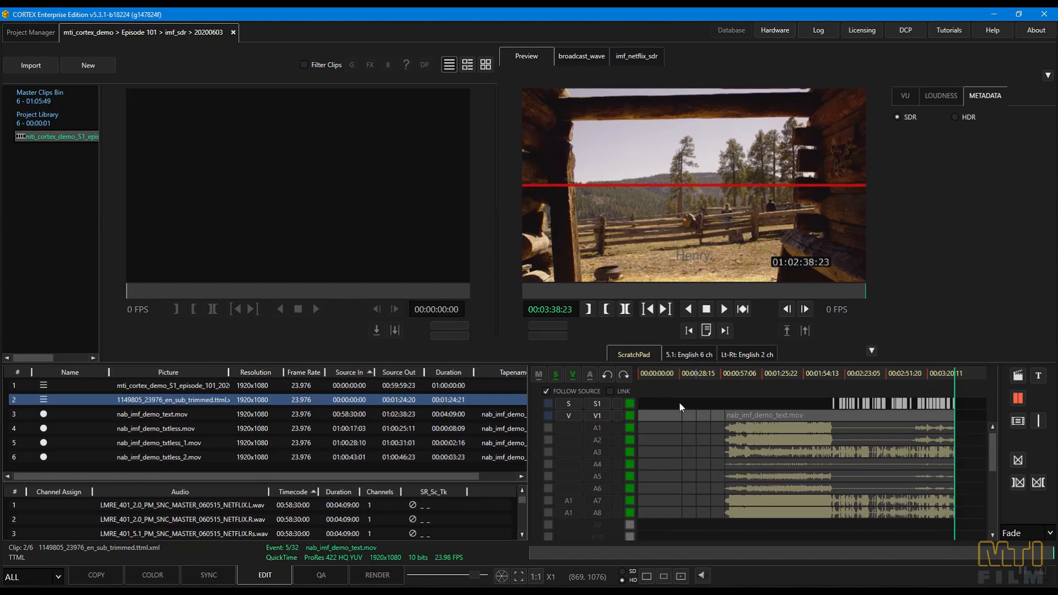
# - Set the composition's CPL In to 00:01:00:00 and CPL Out to 00:03:38:23
pyautogui.rightClick(678, 401)
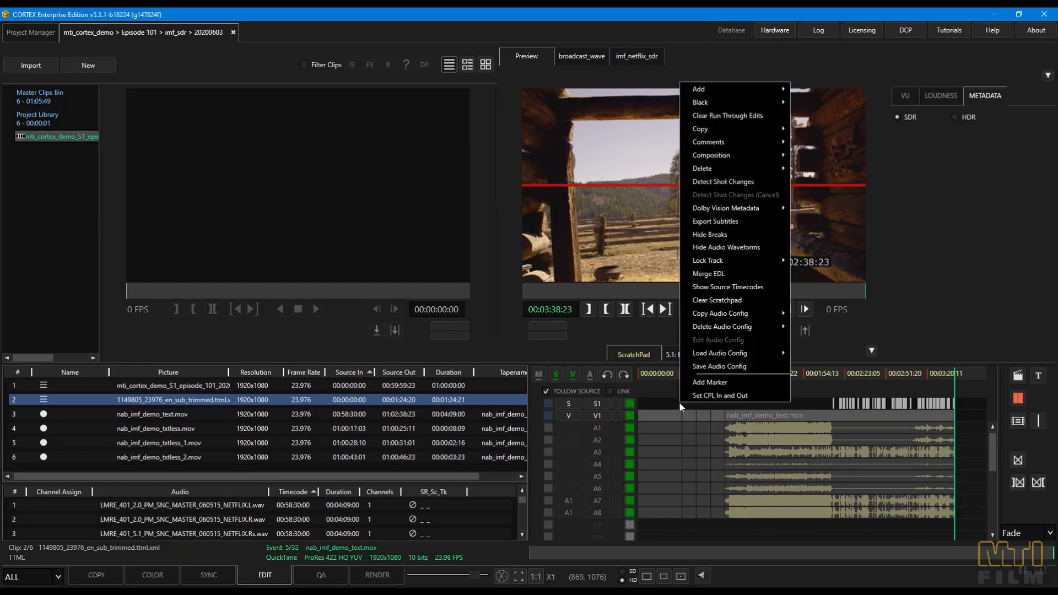
pyautogui.click(701, 395)
pyautogui.click(419, 274)
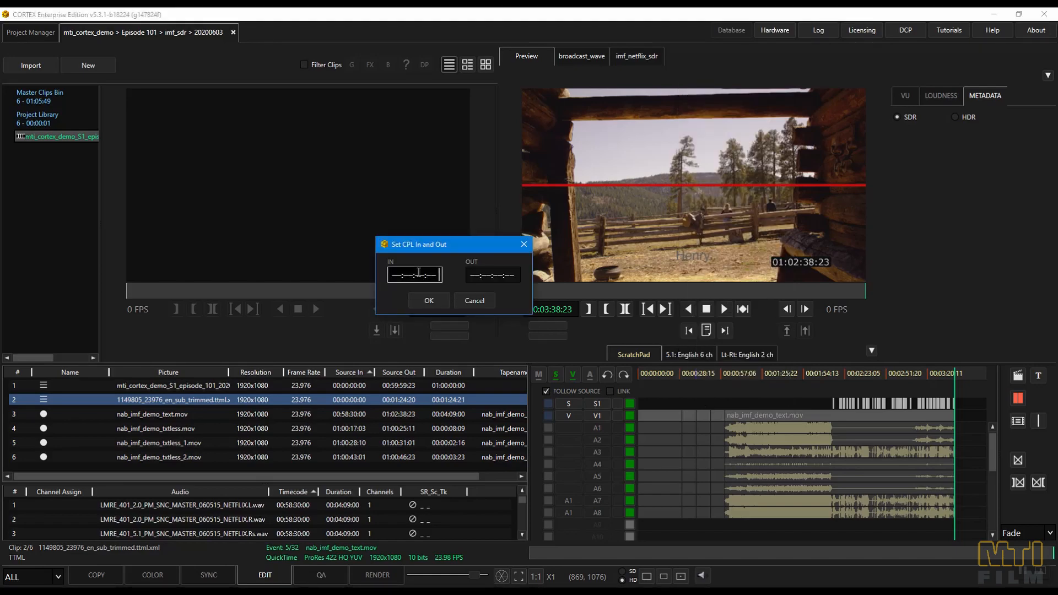
pyautogui.write('100000')
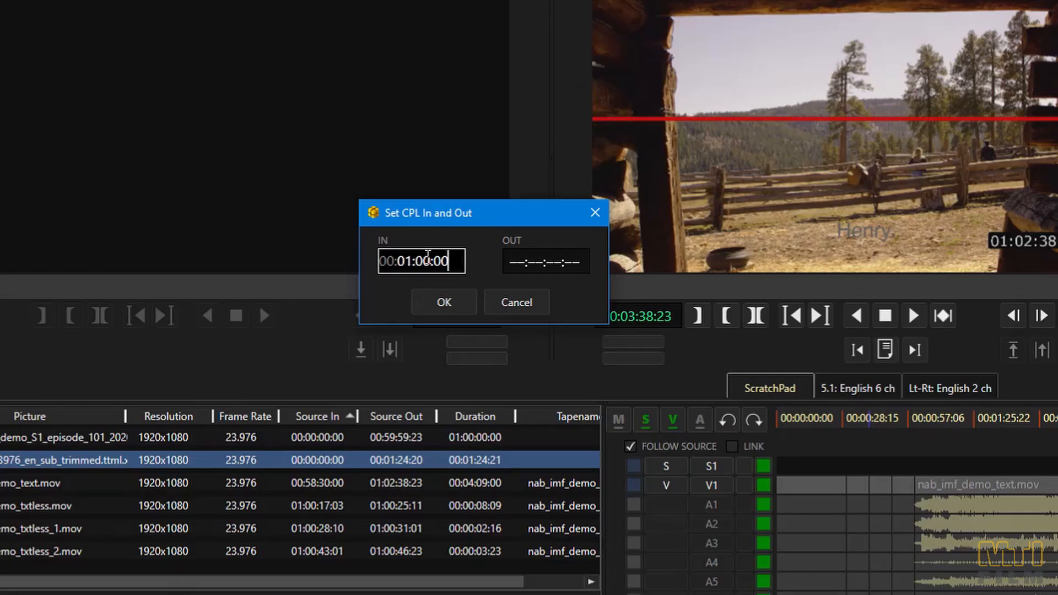
pyautogui.press('Tab')
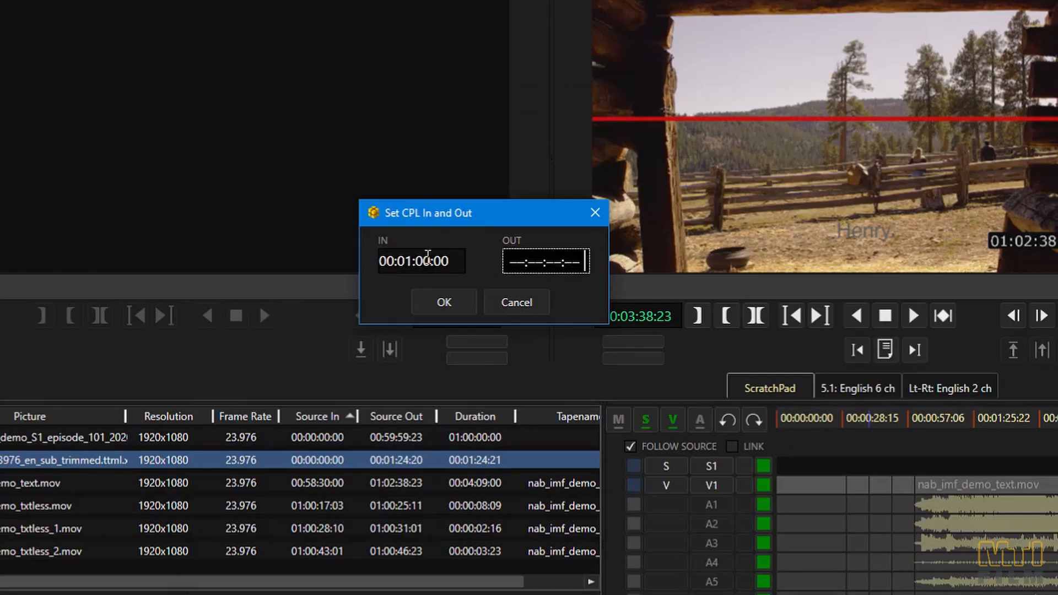
pyautogui.write('03:38:23')
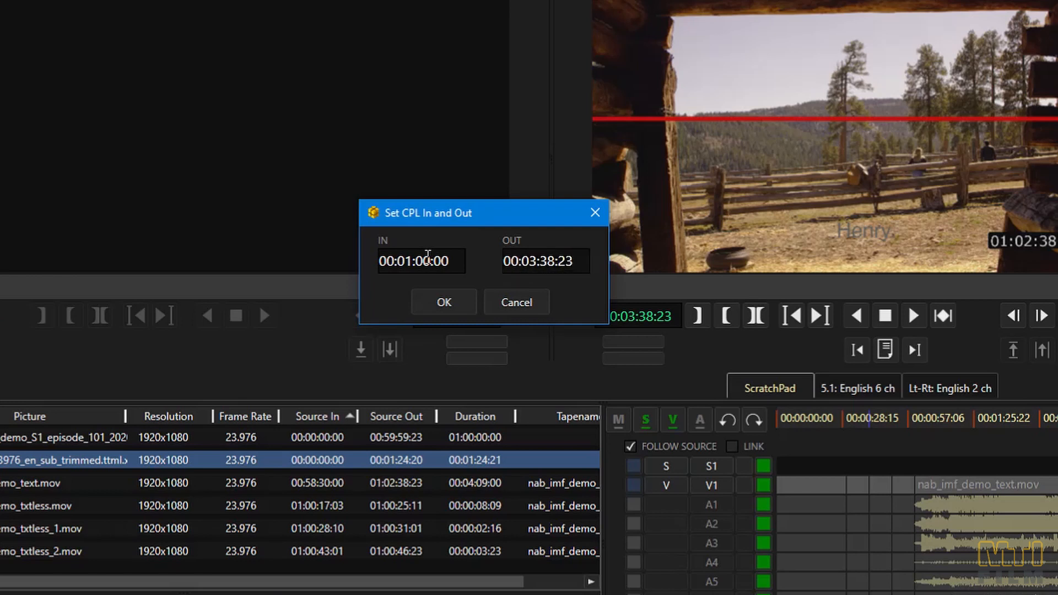
pyautogui.click(443, 301)
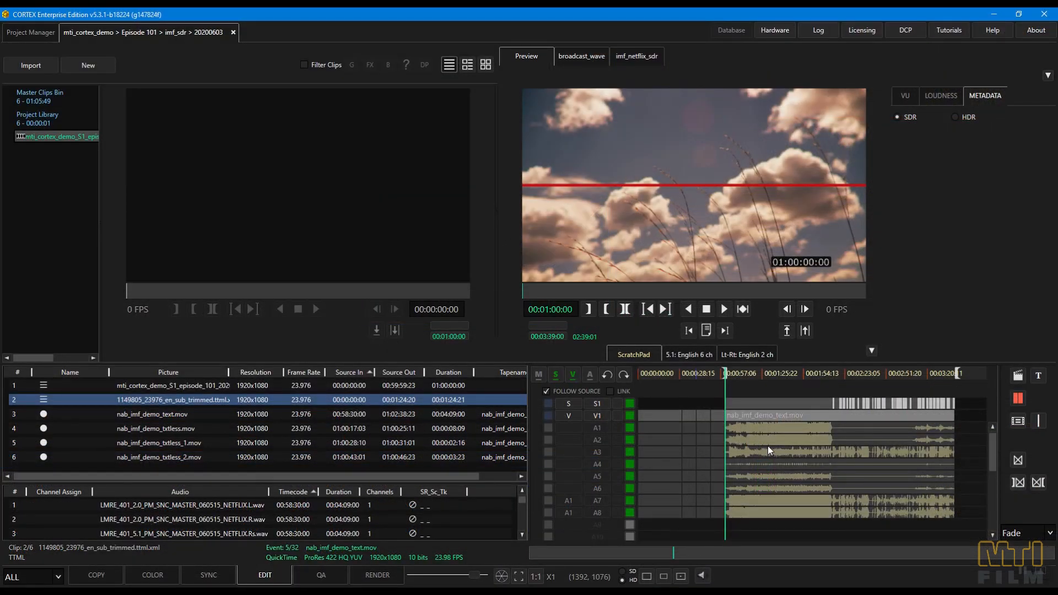
# - Set the CPL In and Out from the timeline marks at 00:01:00:00 and 00:03:39:00
pyautogui.rightClick(768, 447)
pyautogui.click(785, 438)
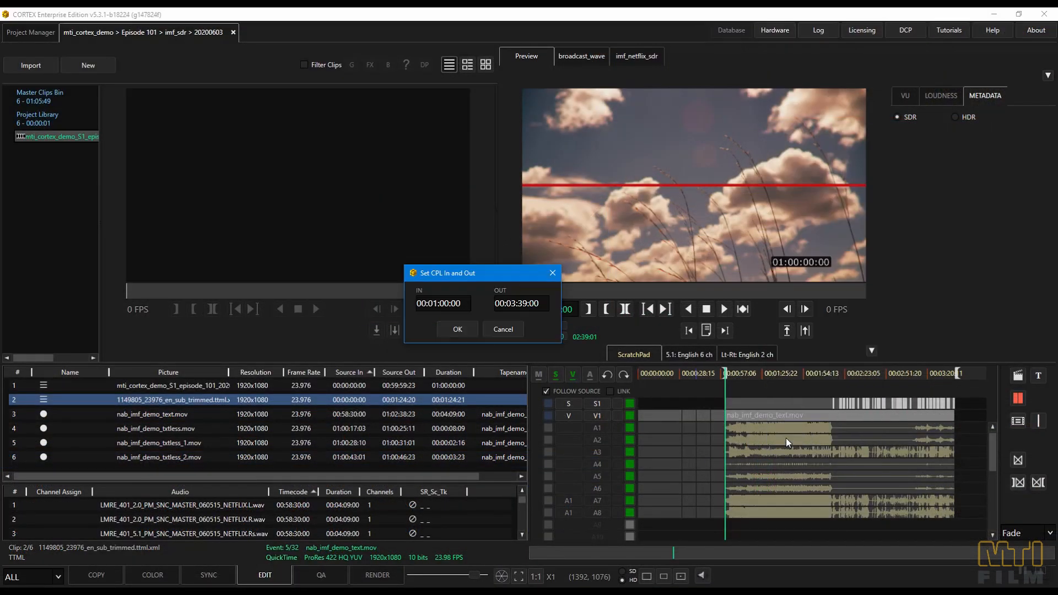
pyautogui.click(469, 326)
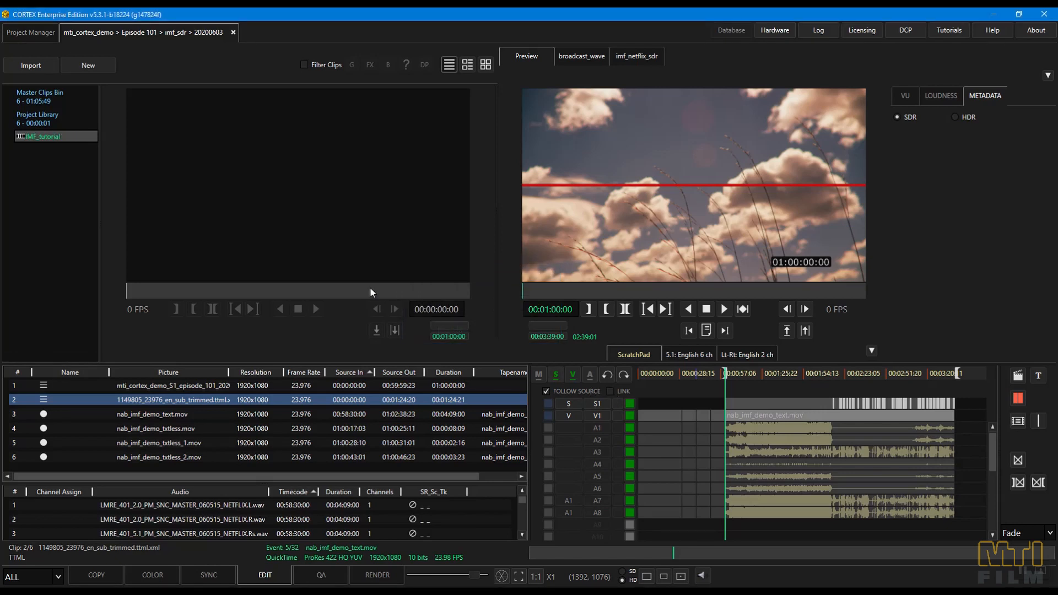
# - Render the IMF_tutorial composition to the imf_netflix_sdr deliverable from 00:00:00:00 to 00:03:39:00 at 23.976 fps
pyautogui.rightClick(81, 142)
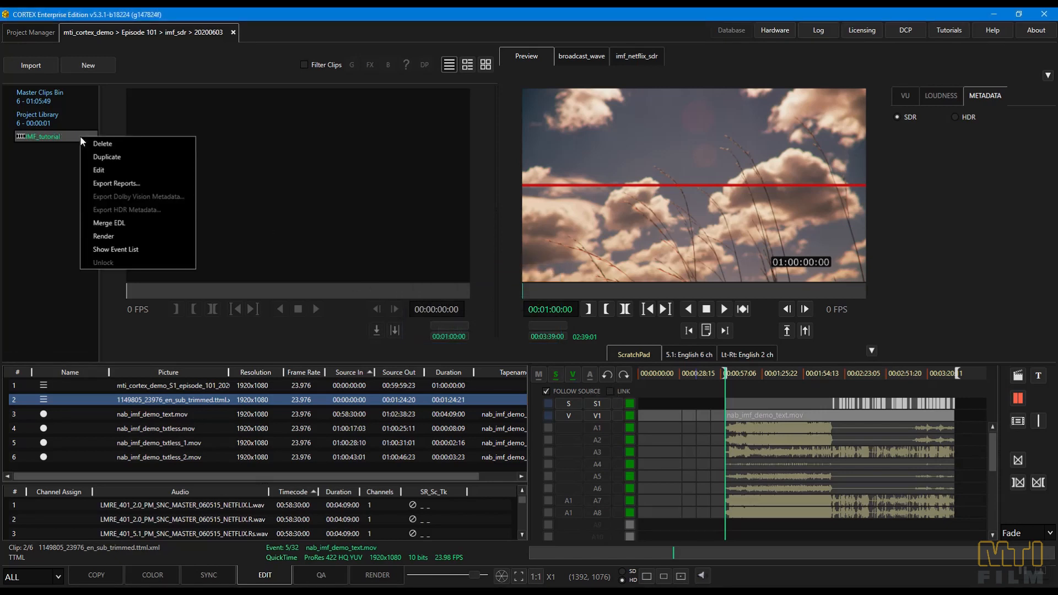
pyautogui.click(113, 232)
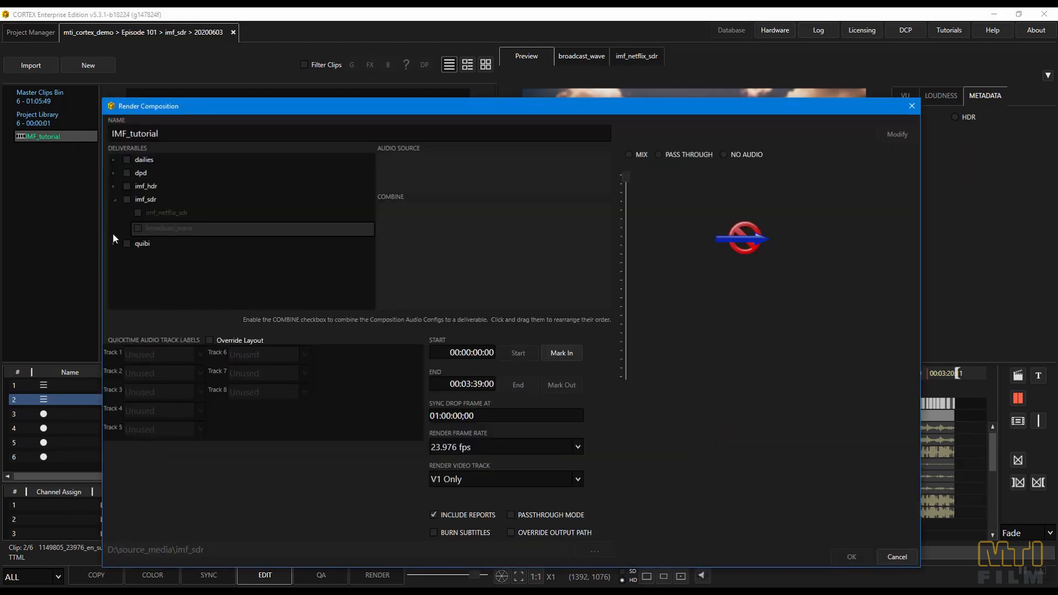
pyautogui.click(133, 215)
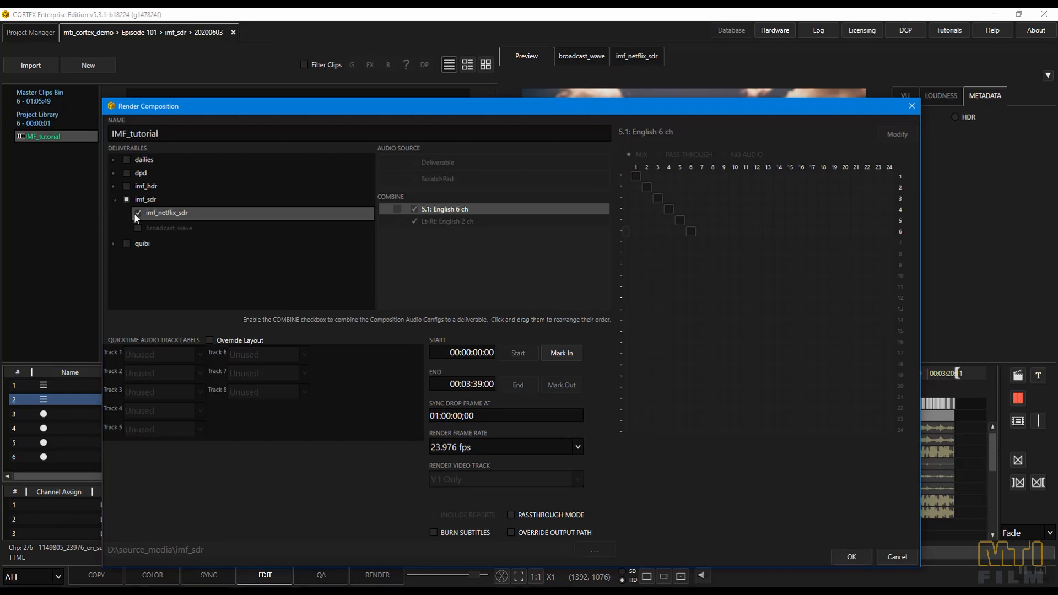
pyautogui.click(136, 213)
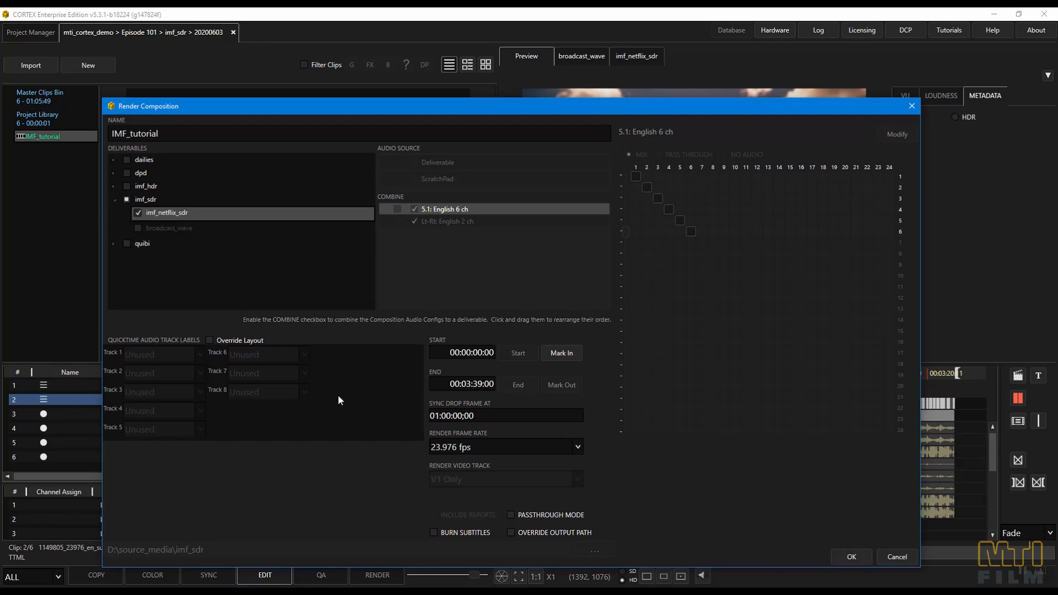
pyautogui.click(837, 556)
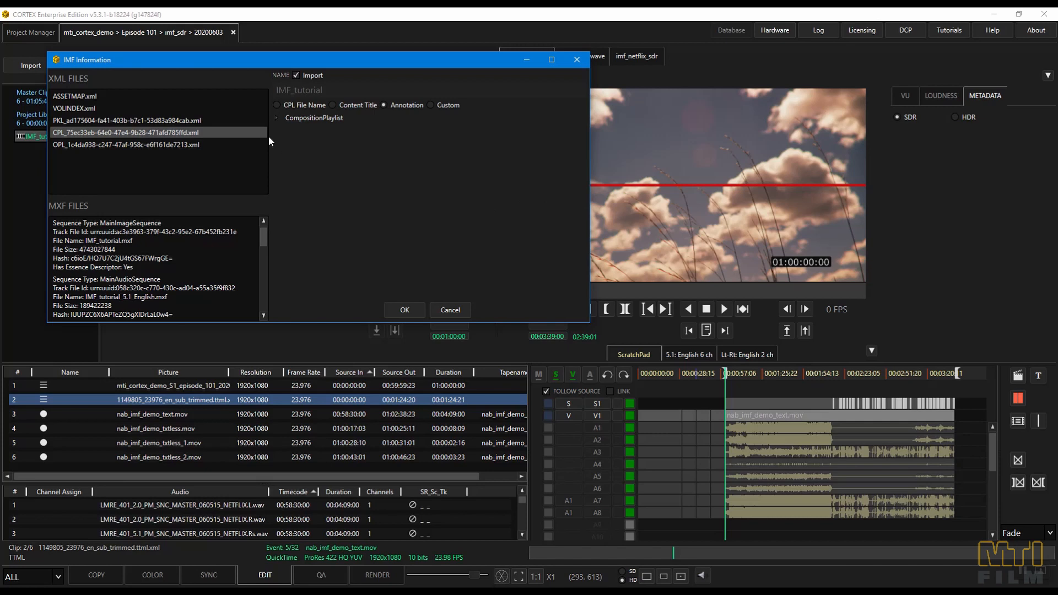
# - Look through the IMF package's PKL and OPL files and its MXF image and audio track files
pyautogui.click(206, 119)
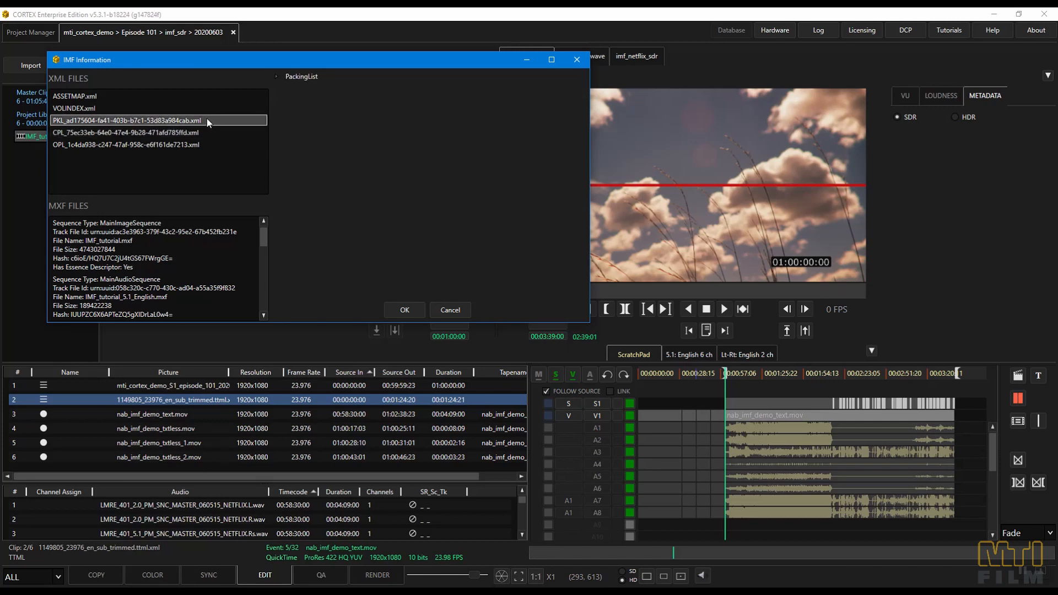
pyautogui.click(193, 144)
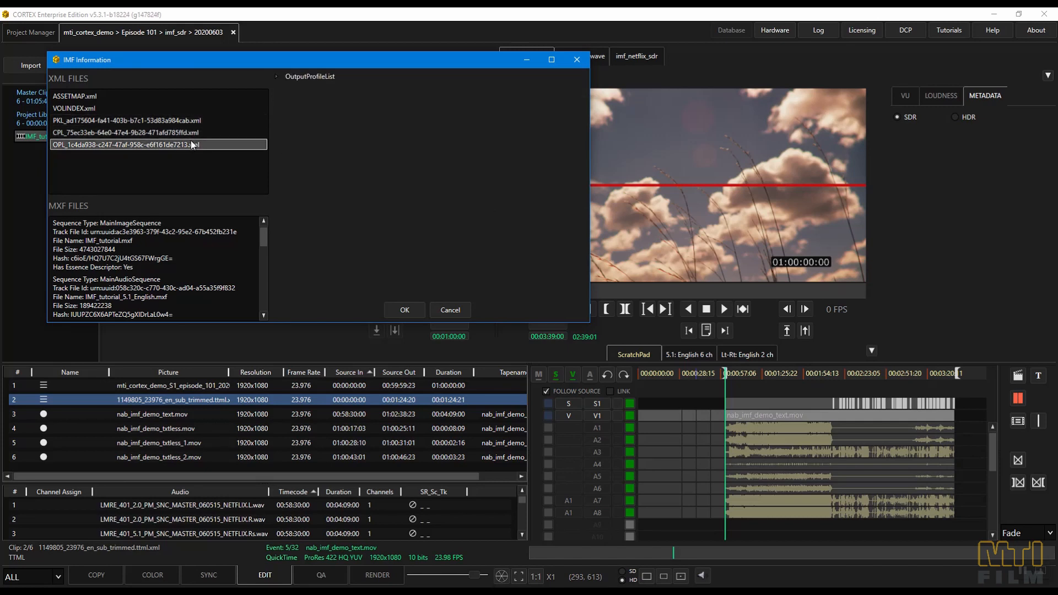
pyautogui.click(138, 221)
pyautogui.click(123, 274)
# - Expand the CompositionPlaylist of the package's CPL file and review its metadata entries
pyautogui.click(104, 133)
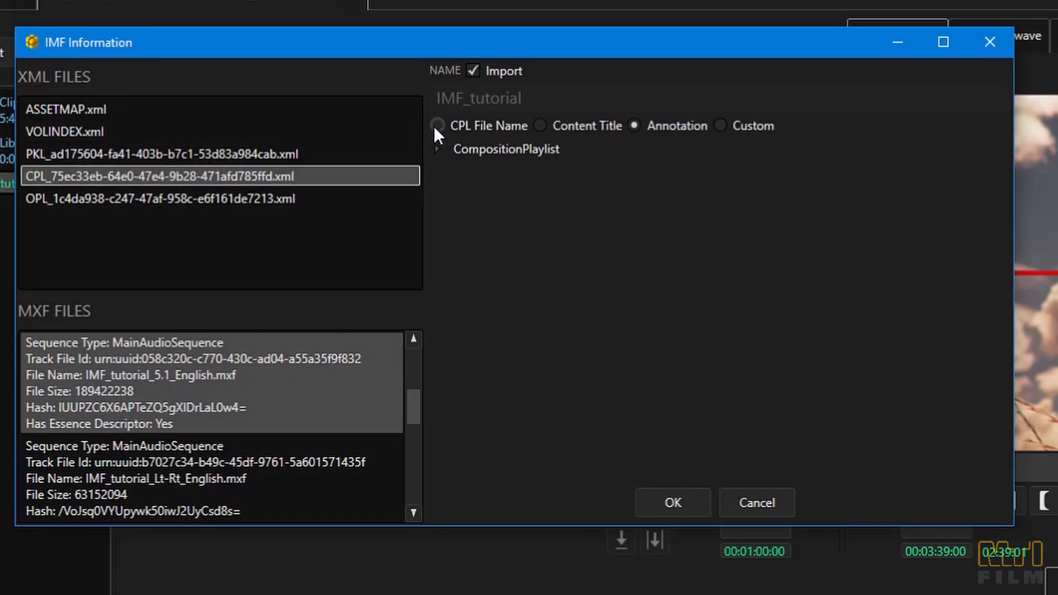
pyautogui.click(436, 126)
pyautogui.click(439, 149)
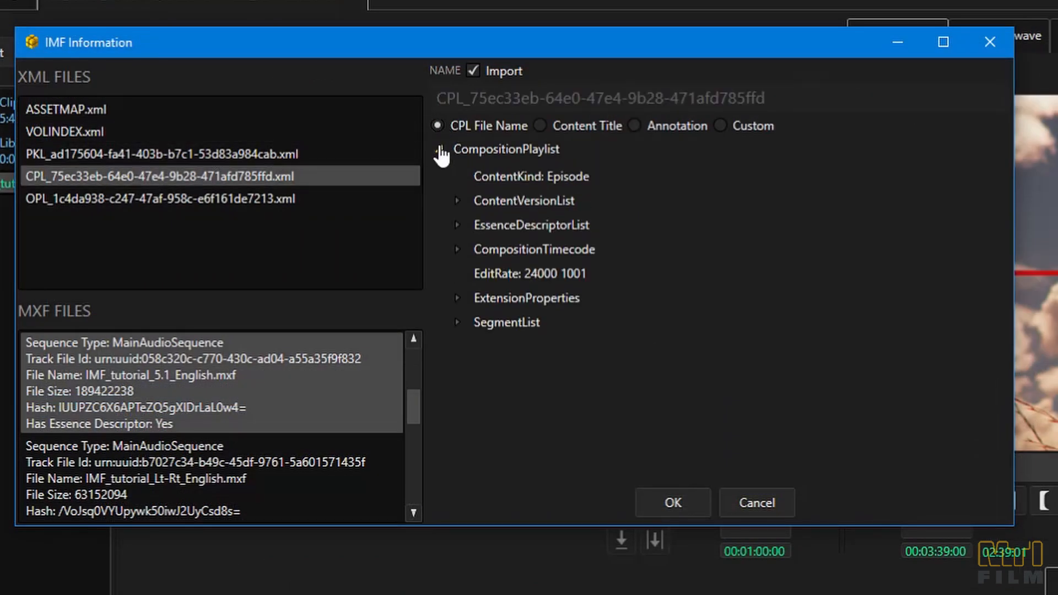
pyautogui.scroll(-1, 532, 256)
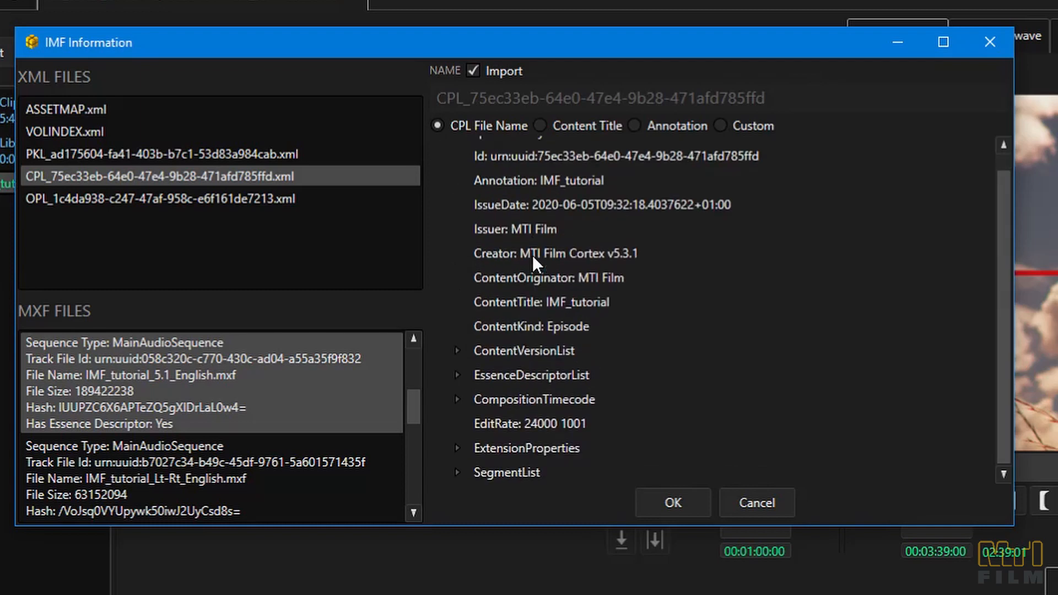
pyautogui.scroll(1, 533, 256)
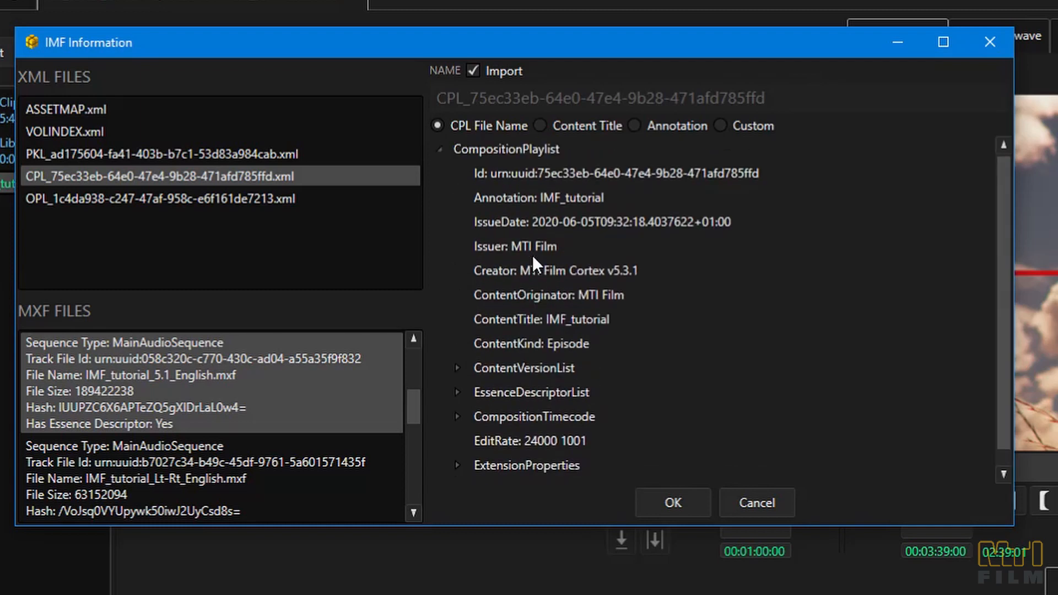
# - Try the available naming options for the CPL, choose Content Title, and import the IMF package
pyautogui.click(544, 122)
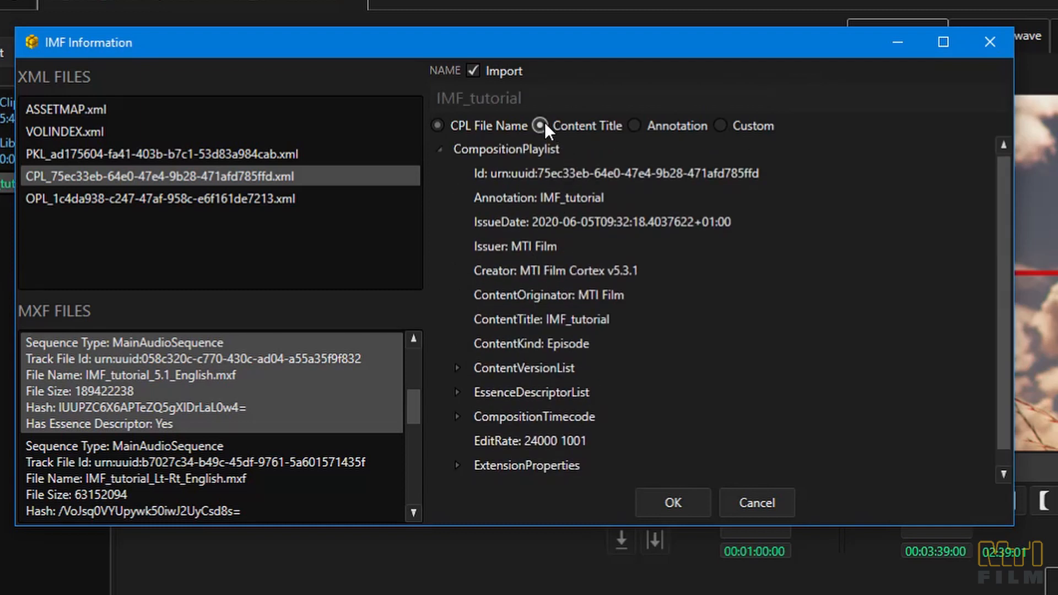
pyautogui.click(631, 123)
pyautogui.click(716, 127)
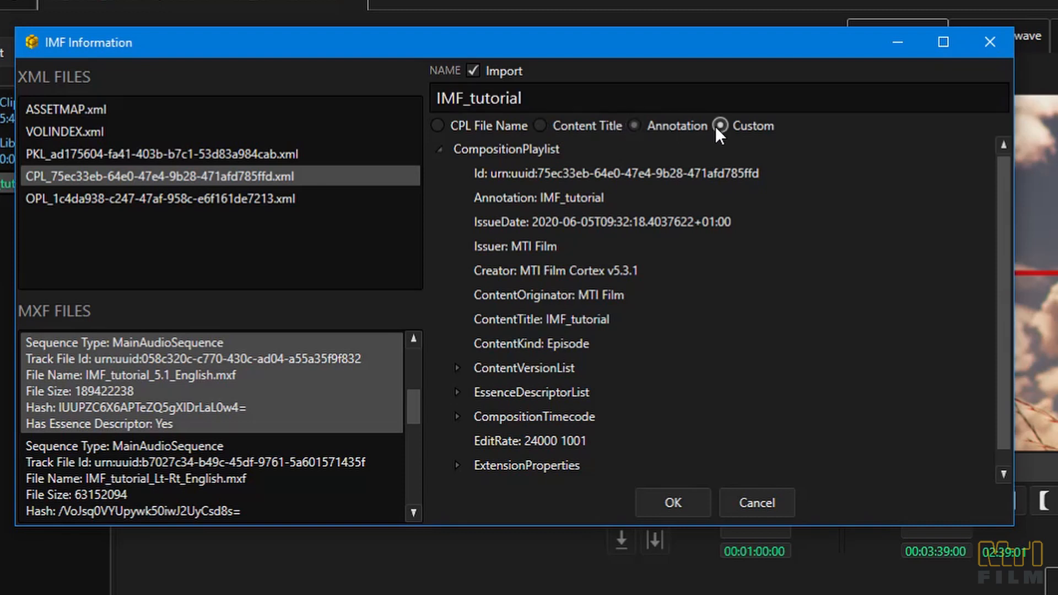
pyautogui.click(541, 127)
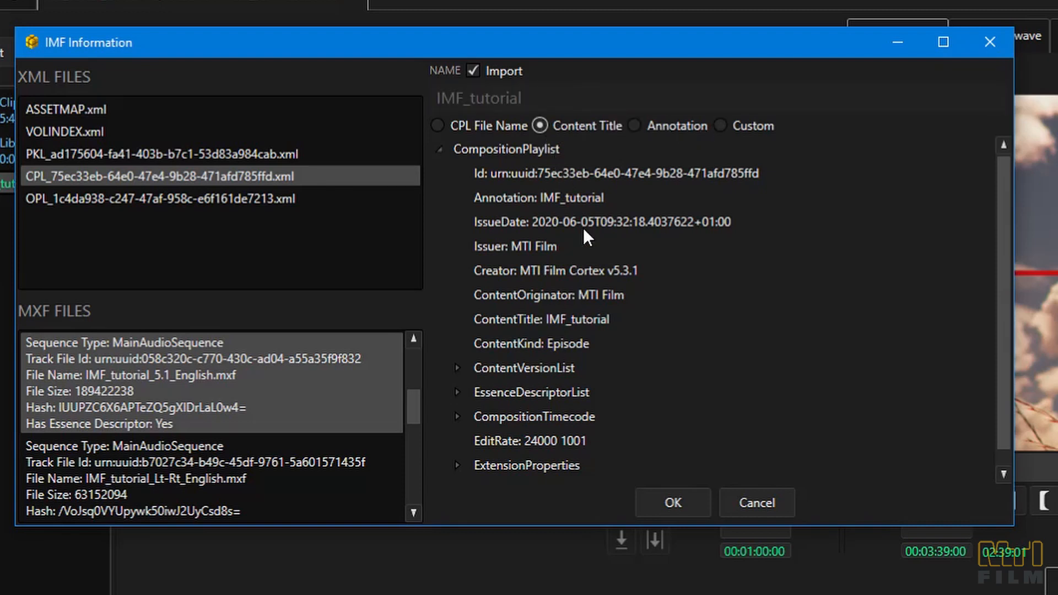
pyautogui.click(670, 501)
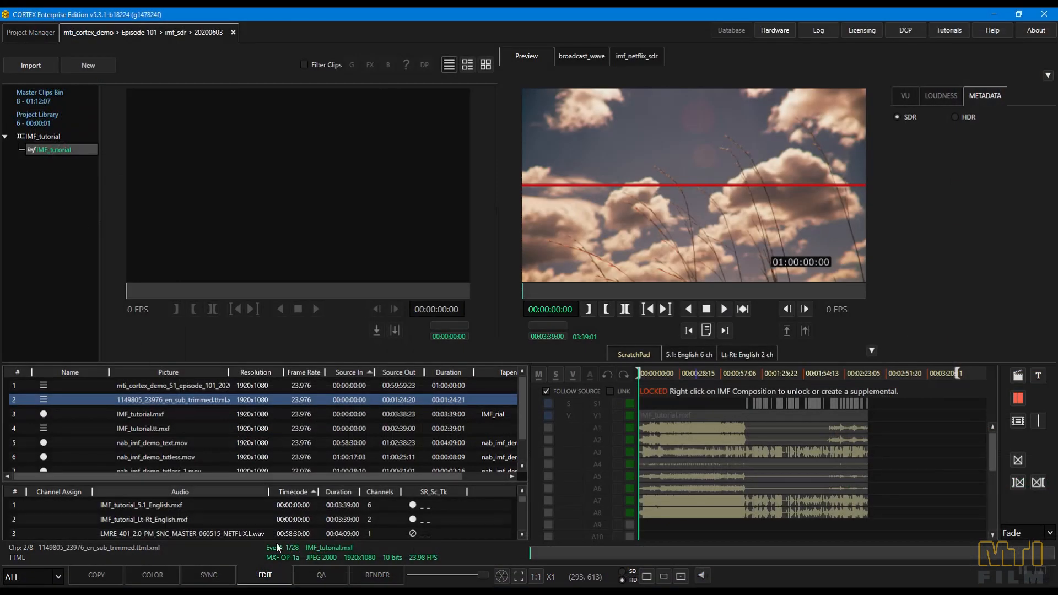
# - Run IMF validation on the imported IMF_tutorial package and verify its file hashes
pyautogui.click(319, 574)
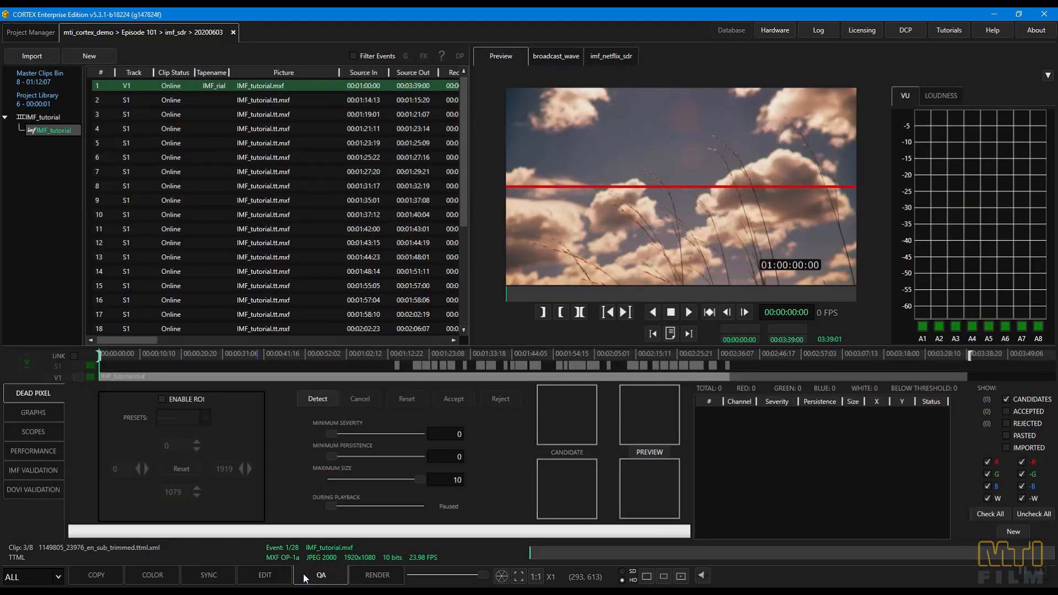
pyautogui.click(38, 469)
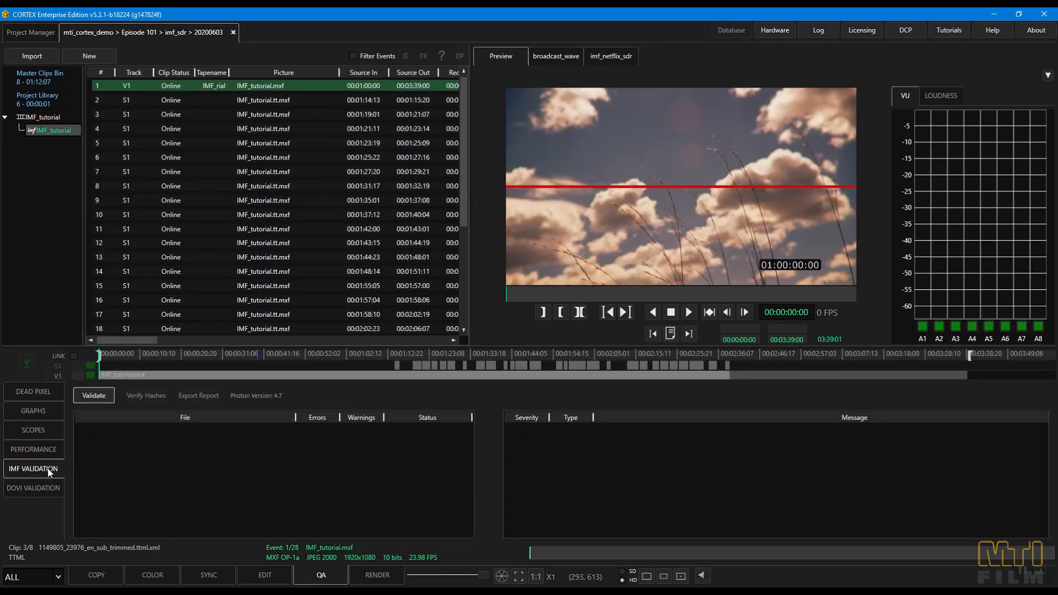
pyautogui.click(92, 391)
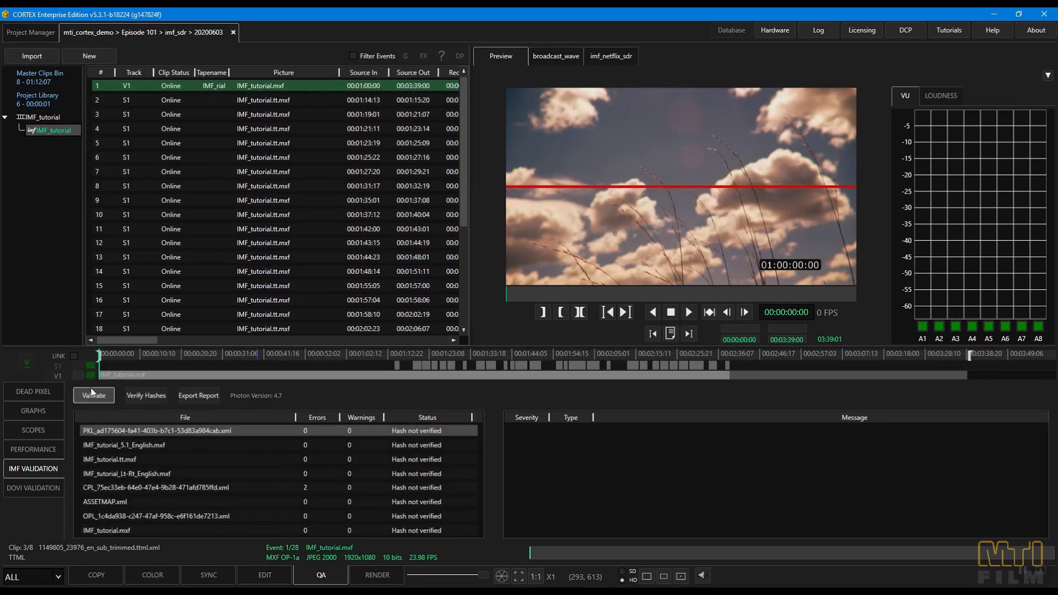
pyautogui.click(134, 396)
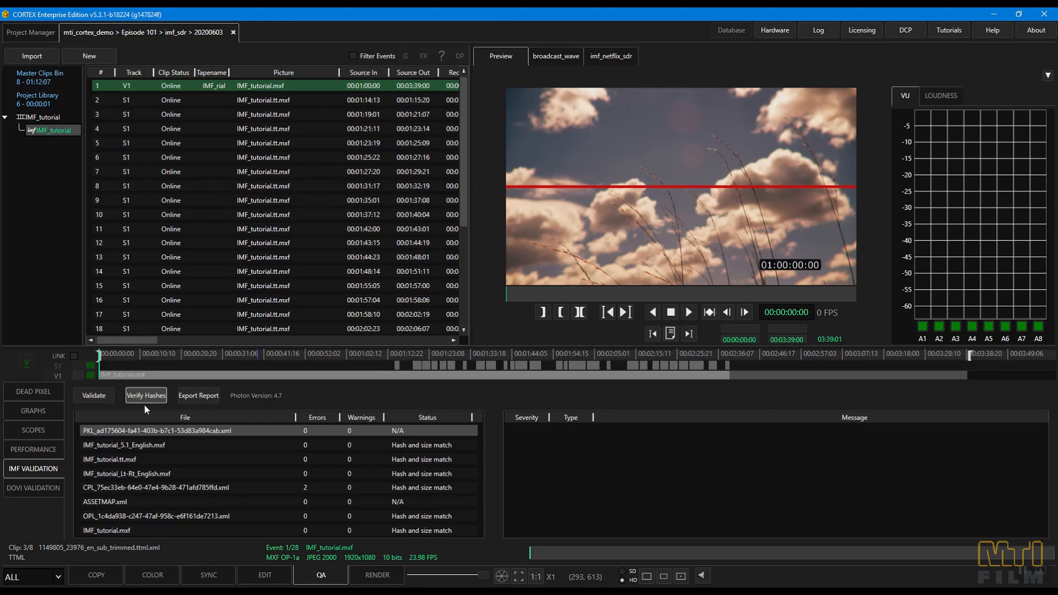
# - Create a supplemental IMF named IMF_tutorial_V1 from the locked IMF_tutorial composition
pyautogui.click(262, 576)
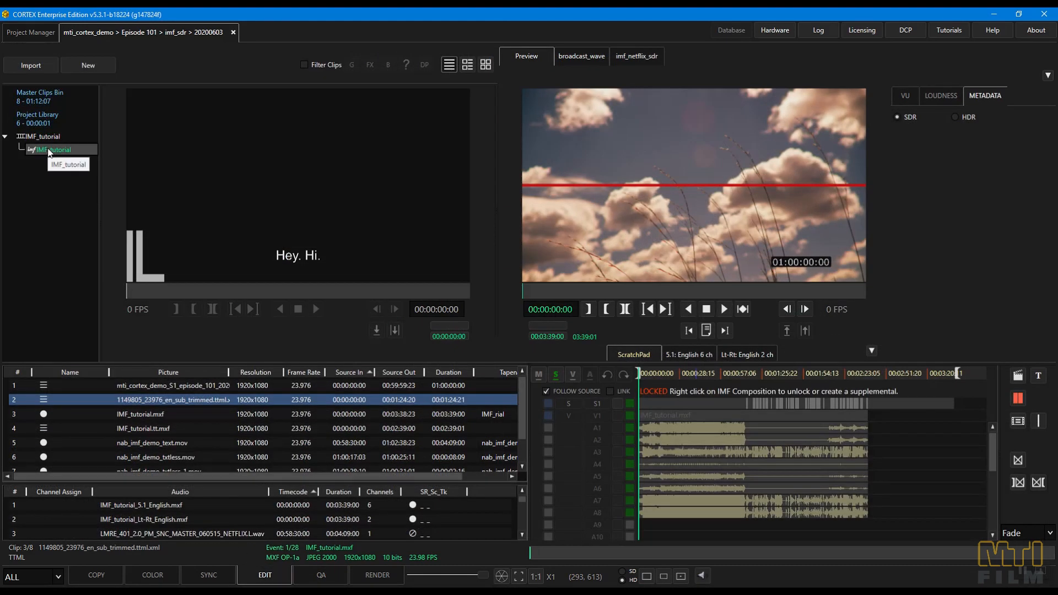
pyautogui.rightClick(49, 152)
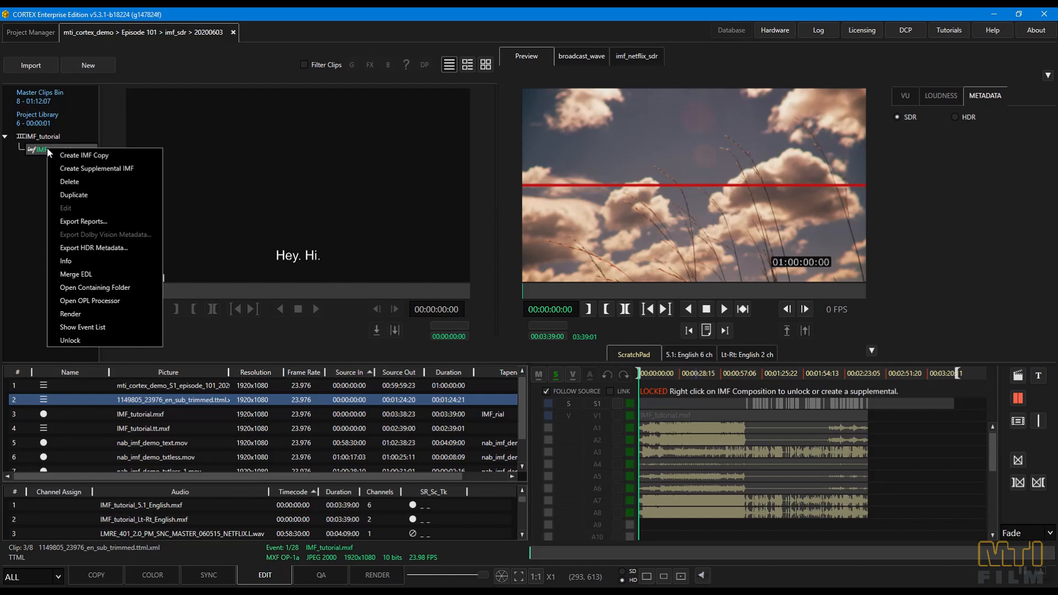
pyautogui.click(64, 168)
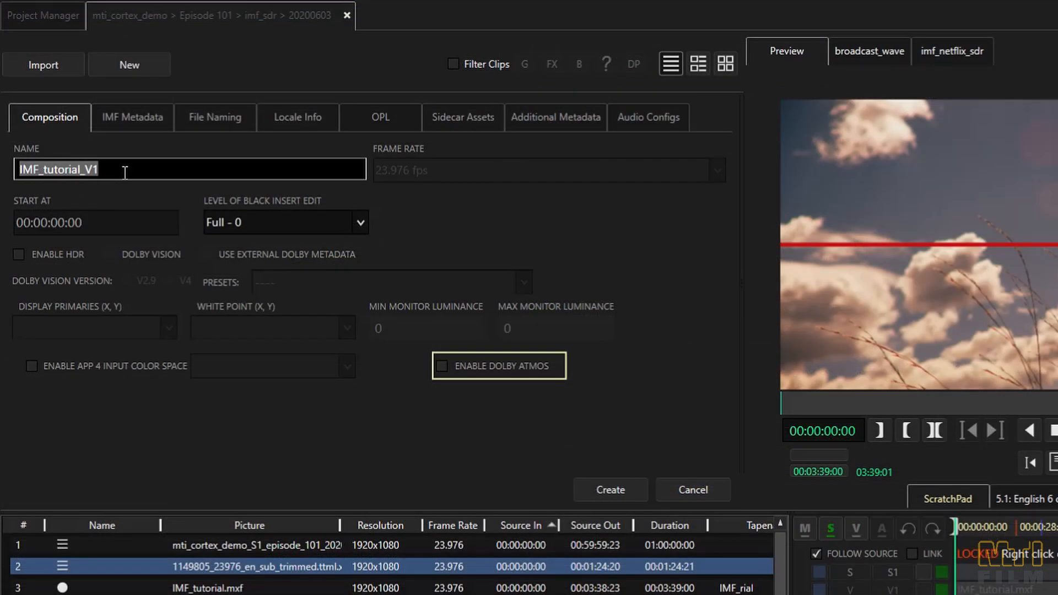
pyautogui.click(125, 173)
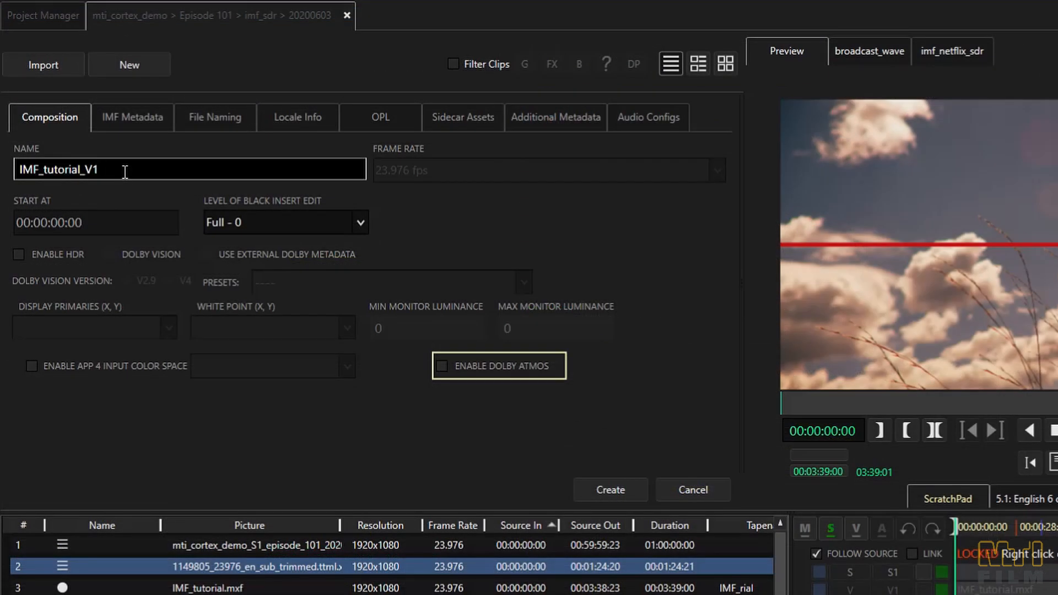
pyautogui.click(609, 484)
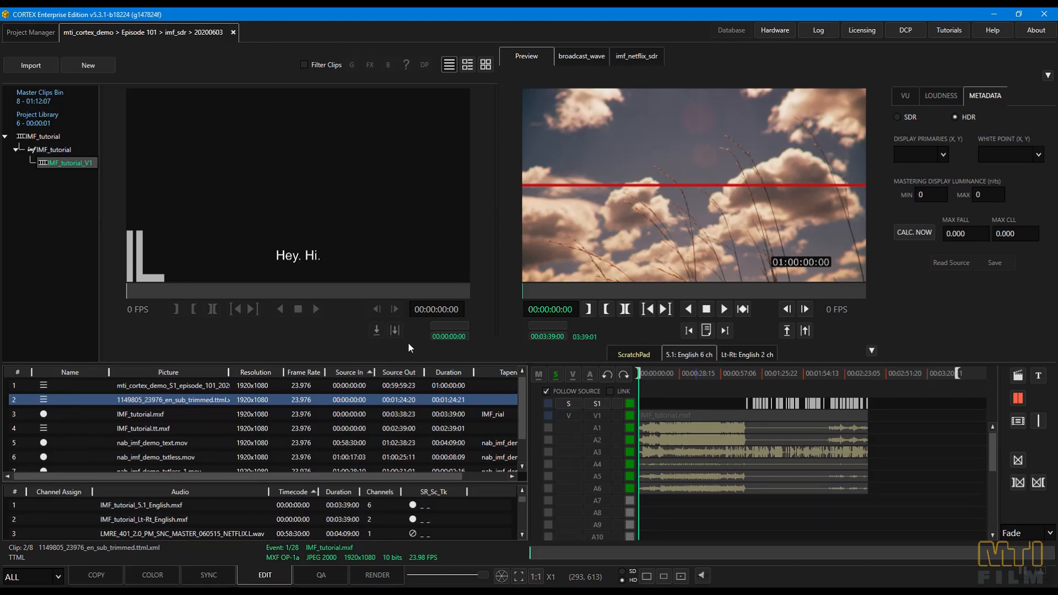
# - Add video track V2, place the three nab_imf_demo_txtless clips on it at their matching timecodes, and toggle V2 to compare
pyautogui.keyDown('shift'); pyautogui.click(571, 374); pyautogui.keyUp('shift')
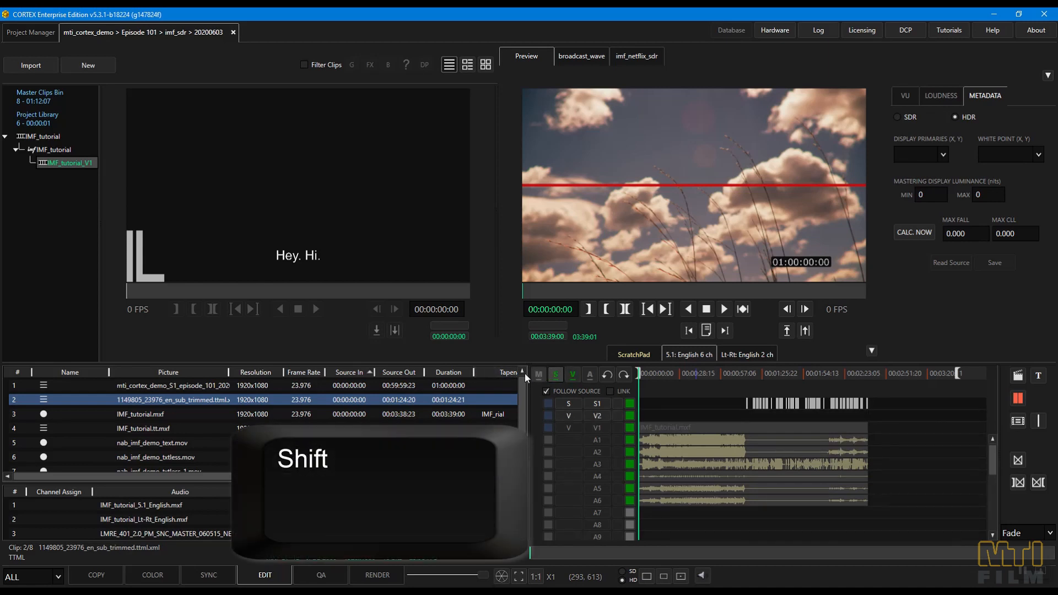
pyautogui.click(203, 457)
pyautogui.scroll(-1, 203, 457)
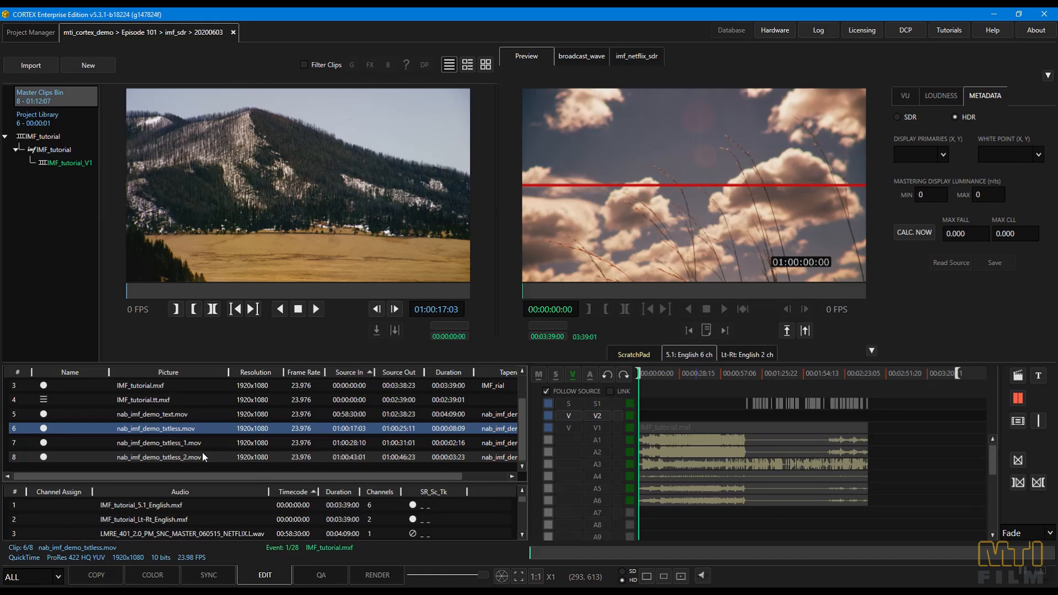
pyautogui.keyDown('shift'); pyautogui.click(202, 452); pyautogui.keyUp('shift')
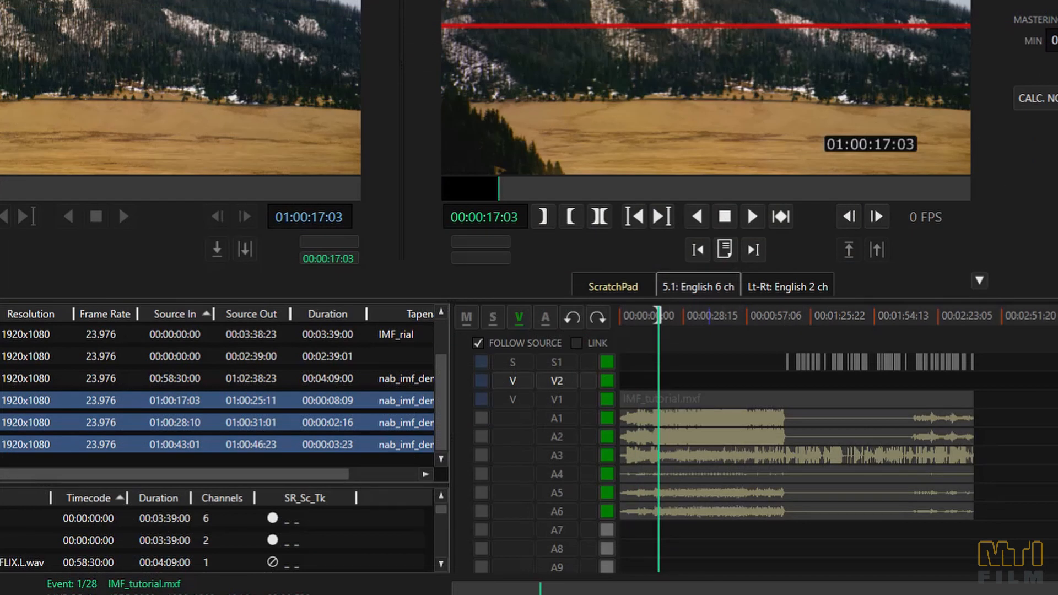
pyautogui.moveTo(555, 386); pyautogui.dragTo(657, 395)
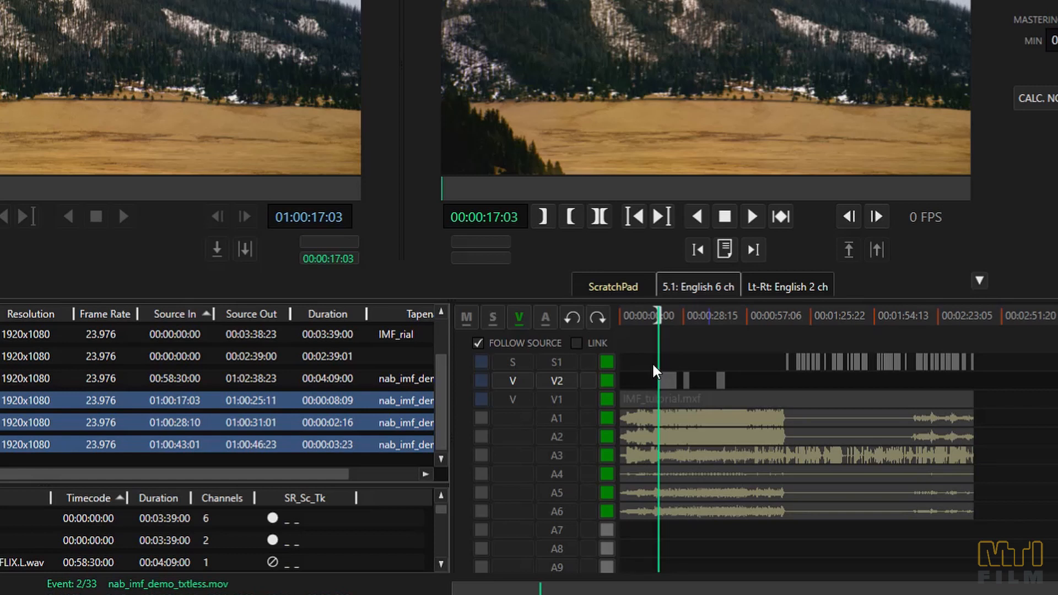
pyautogui.click(606, 381)
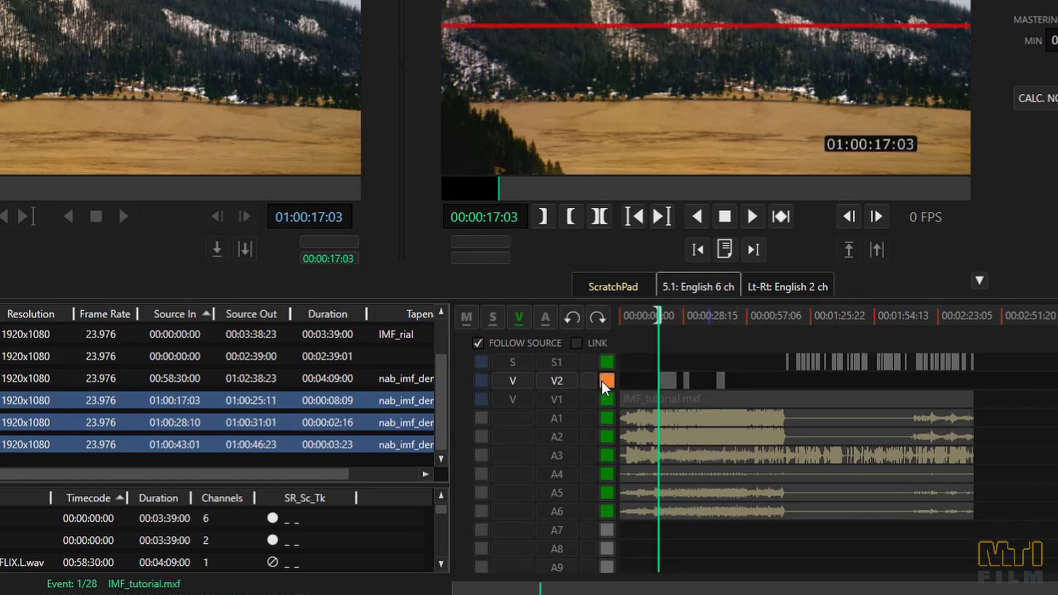
pyautogui.click(606, 382)
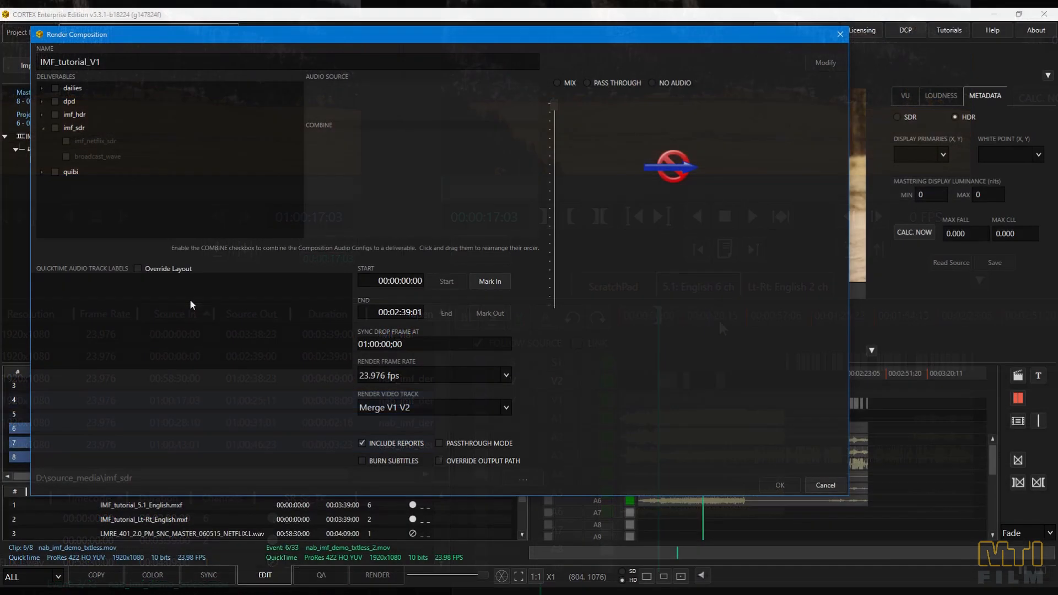
# - Render IMF_tutorial_V1 to the imf_netflix_sdr deliverable at 23.976 fps and bring the resulting supplemental package into the project library
pyautogui.click(66, 140)
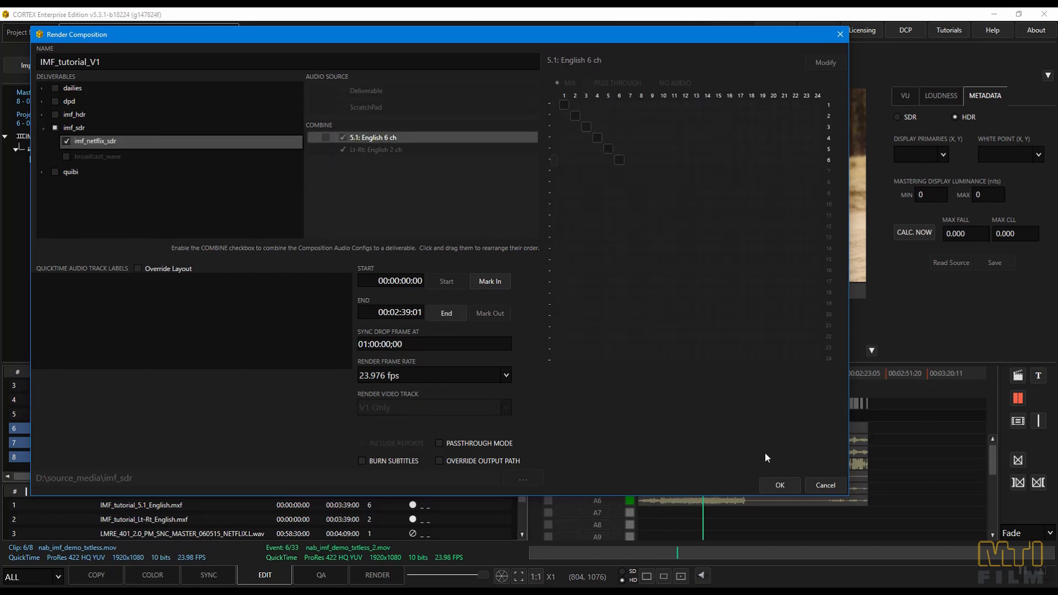
pyautogui.click(788, 491)
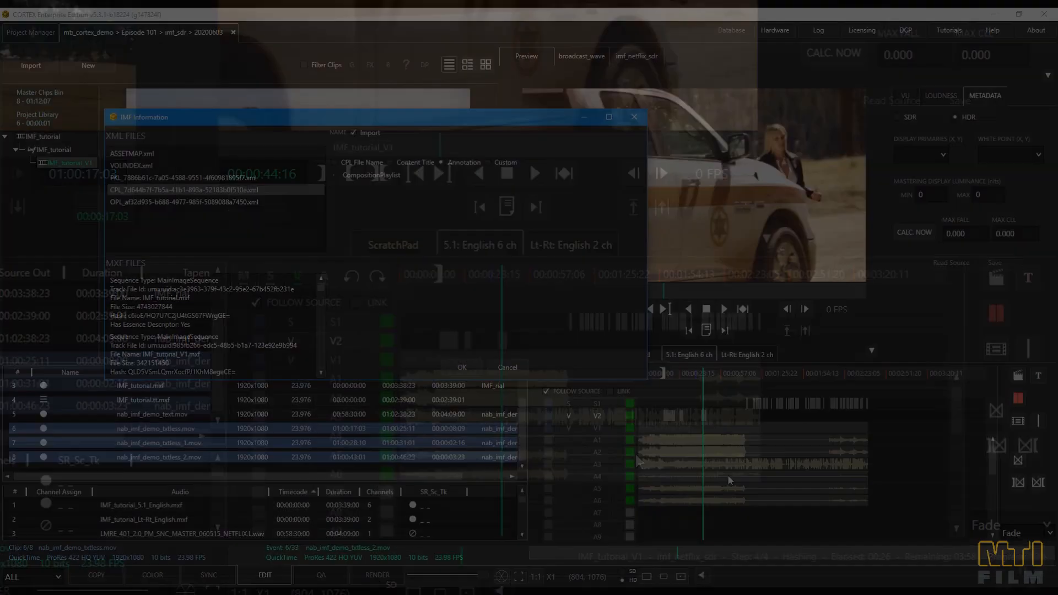
pyautogui.press('Escape')
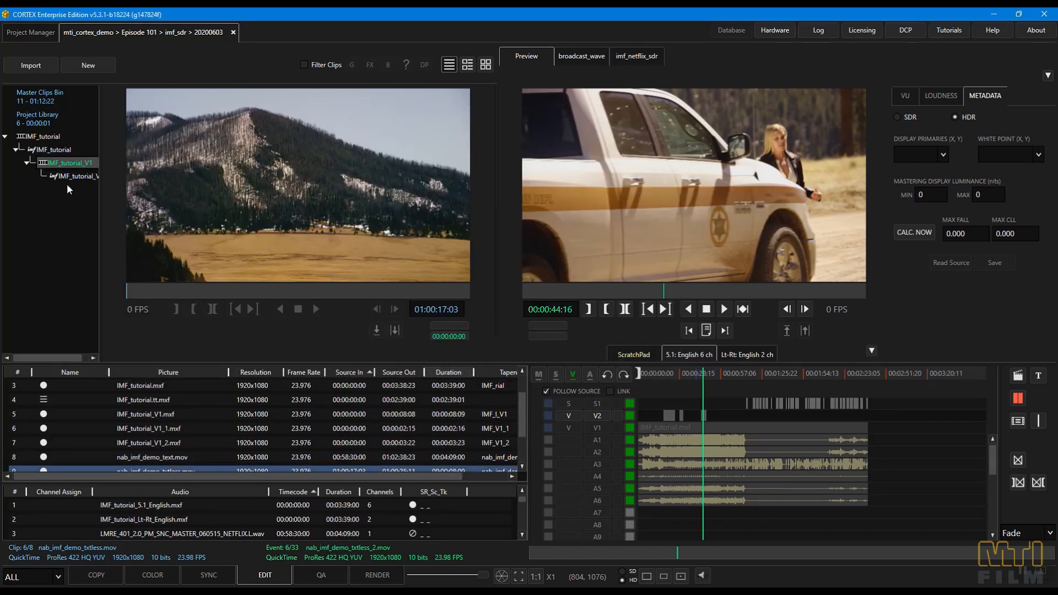
pyautogui.click(63, 180)
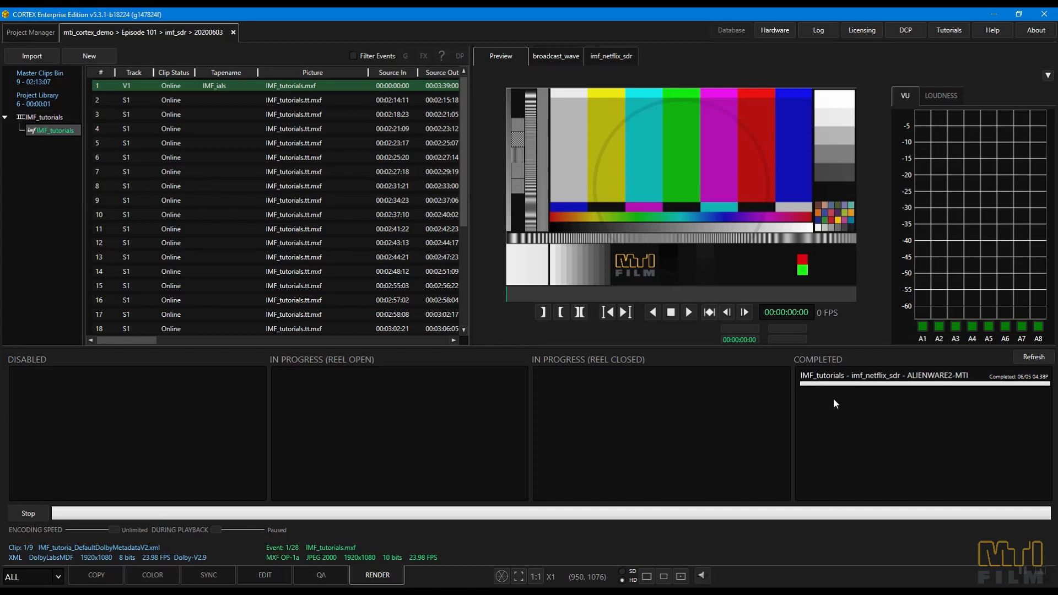
# - Set up an IMF package merge from the completed IMF_tutorials render, including subdirectories and adding the IMF_tutorial_V1 folder
pyautogui.rightClick(845, 378)
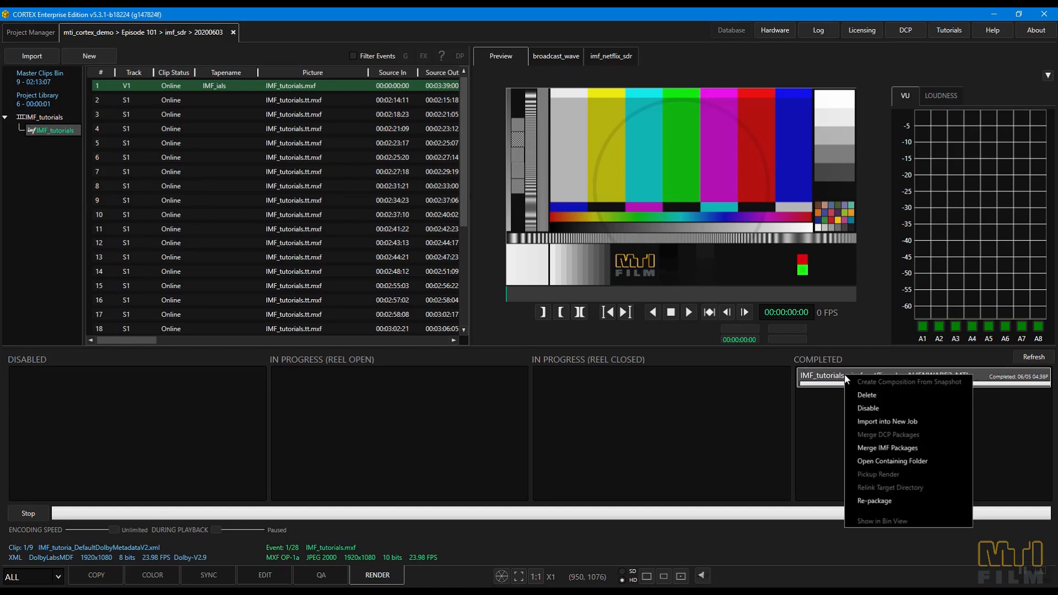
pyautogui.click(877, 448)
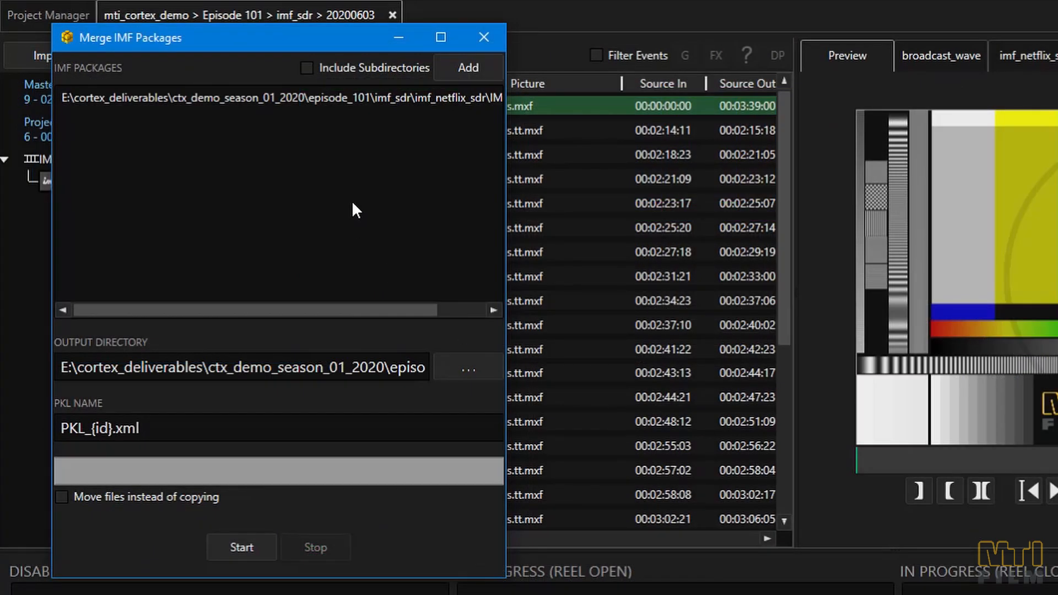
pyautogui.click(301, 67)
pyautogui.click(475, 68)
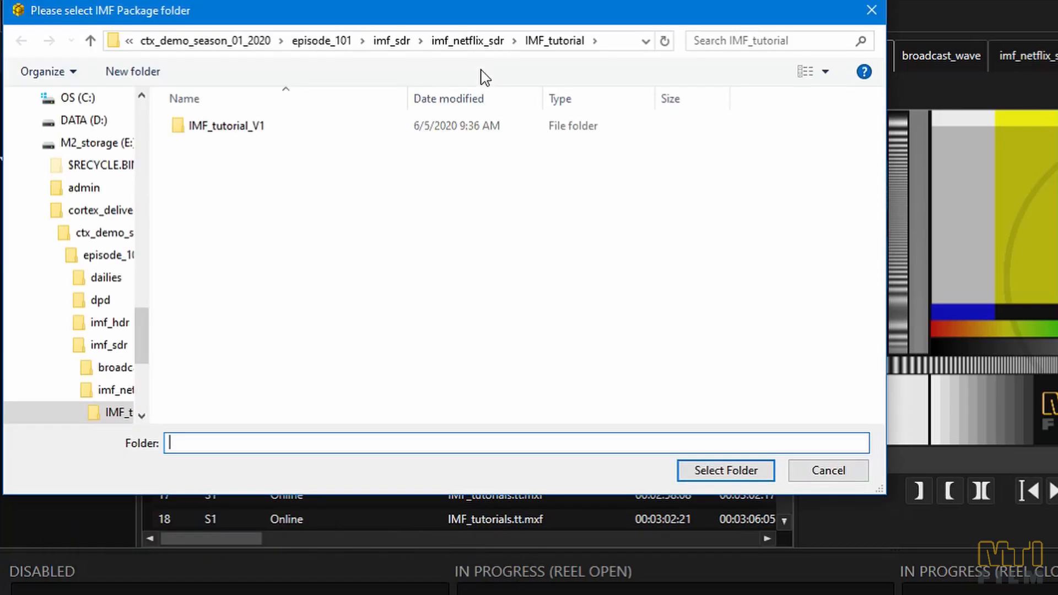
pyautogui.click(235, 130)
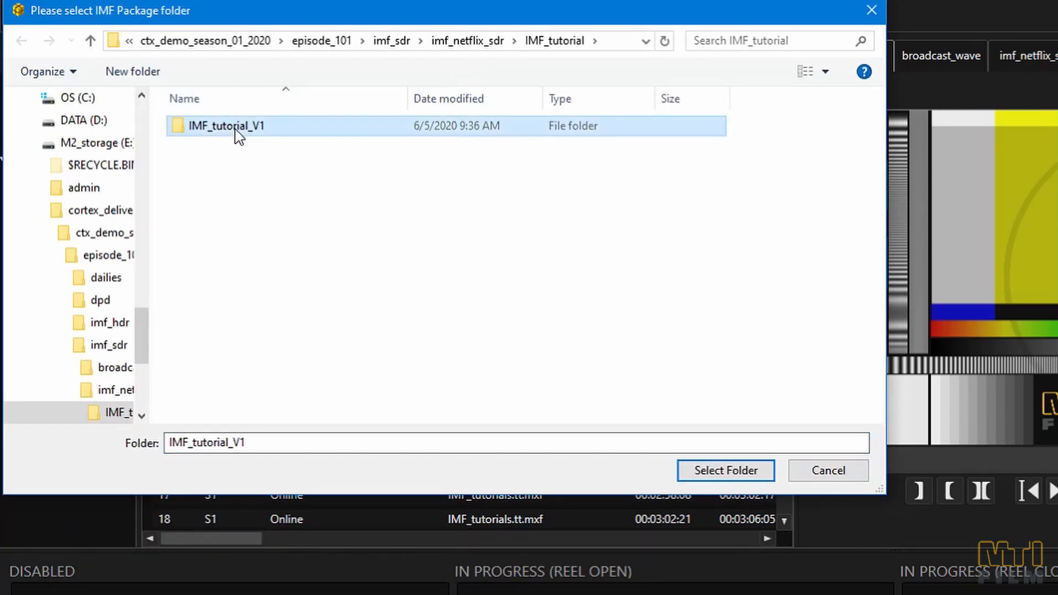
pyautogui.click(711, 478)
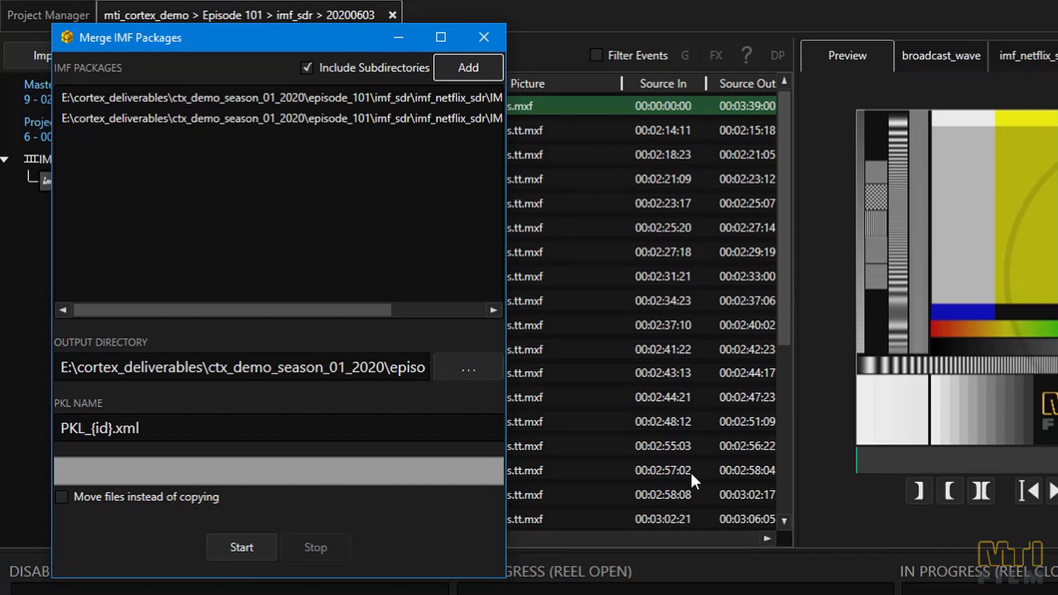
# - Keep the PKL name as PKL_{id}.xml, enable moving files instead of copying, and start the package merge
pyautogui.click(309, 434)
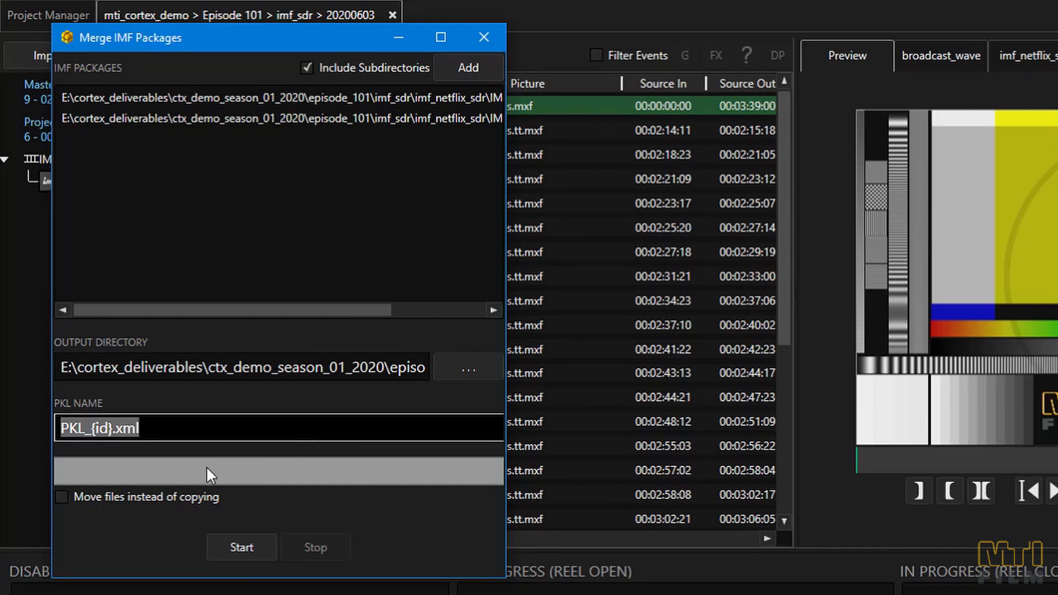
pyautogui.click(106, 492)
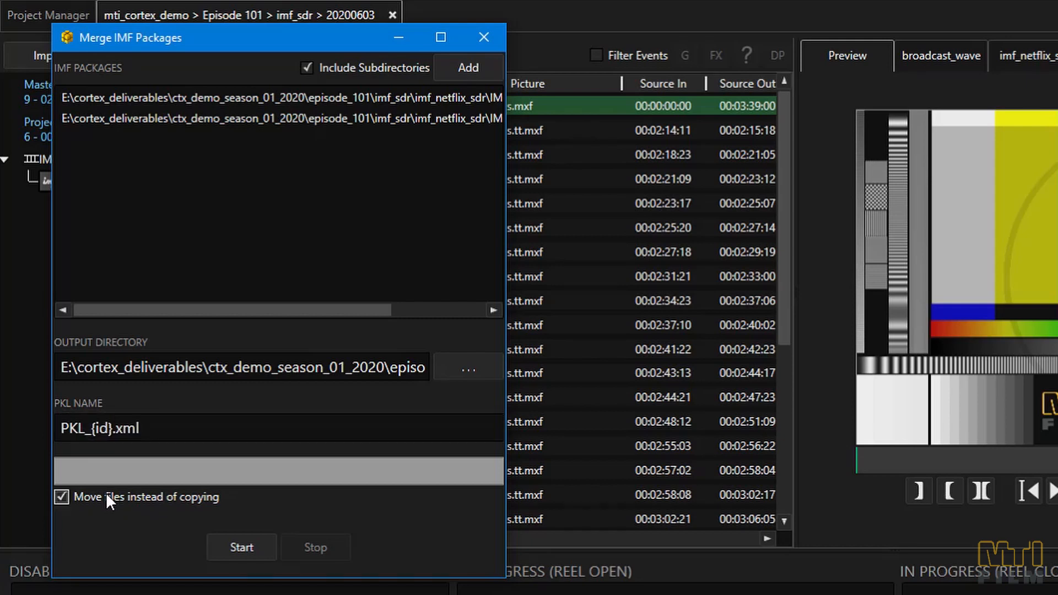
pyautogui.click(226, 537)
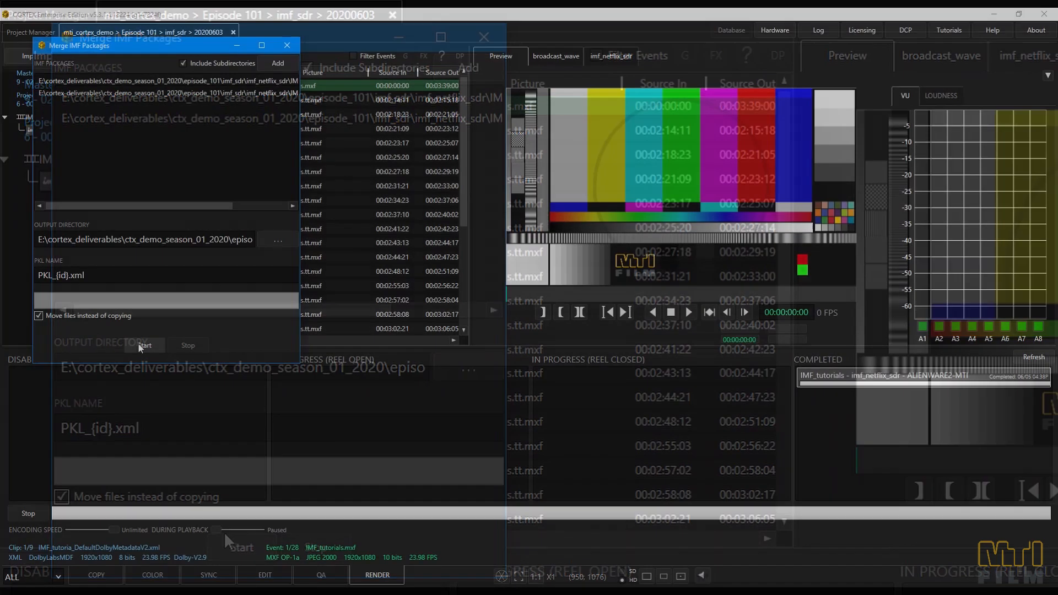